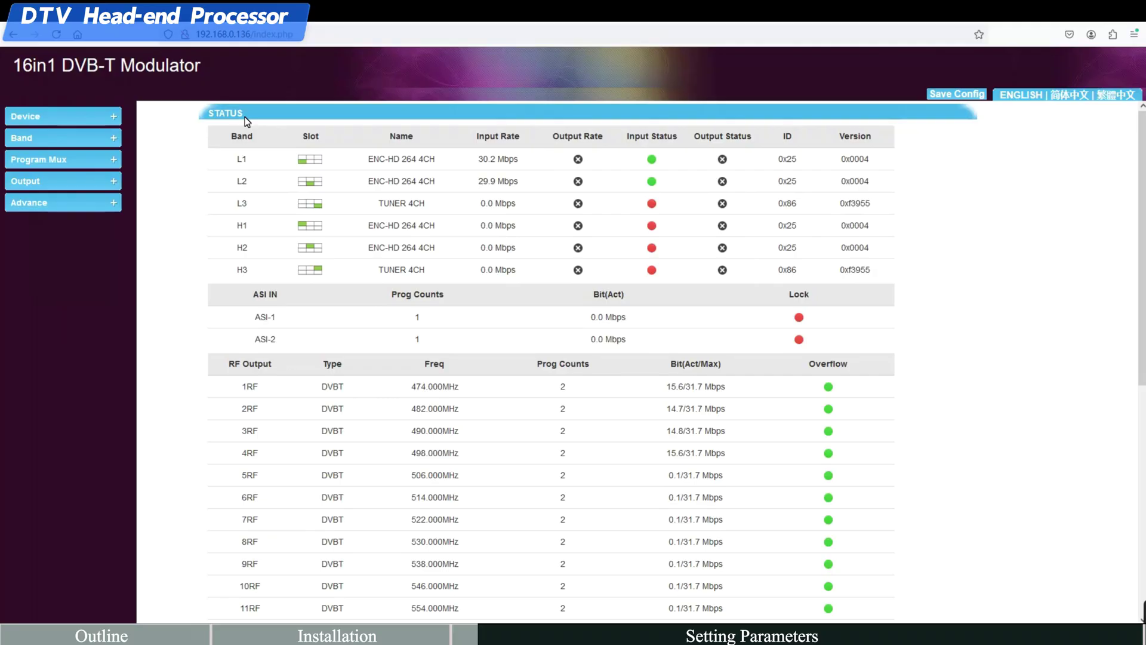
# Step: Open the settings of the L1 (ENC-HD 264 4CH) encoder band
pyautogui.scroll(-7, 161, 333)
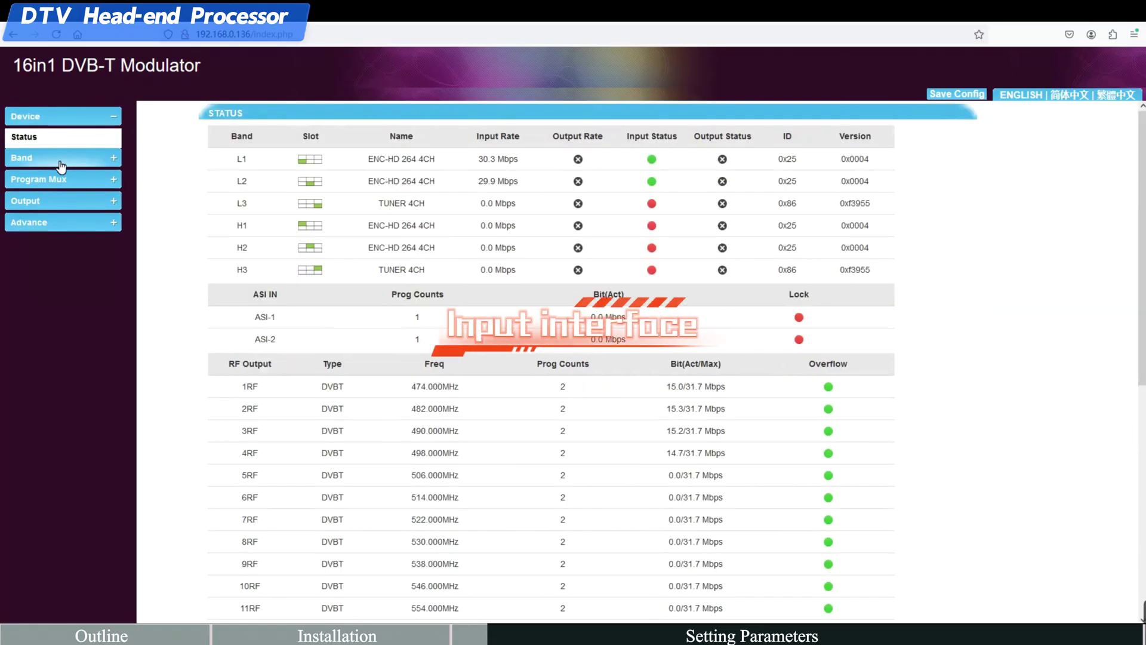
pyautogui.click(61, 161)
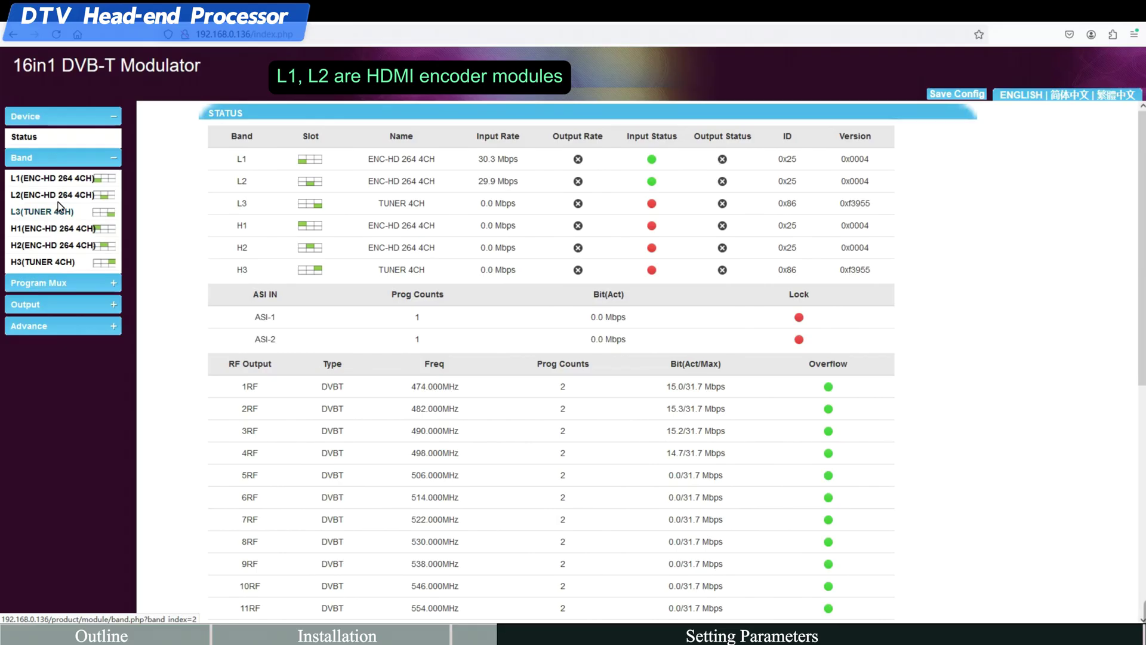
pyautogui.click(53, 178)
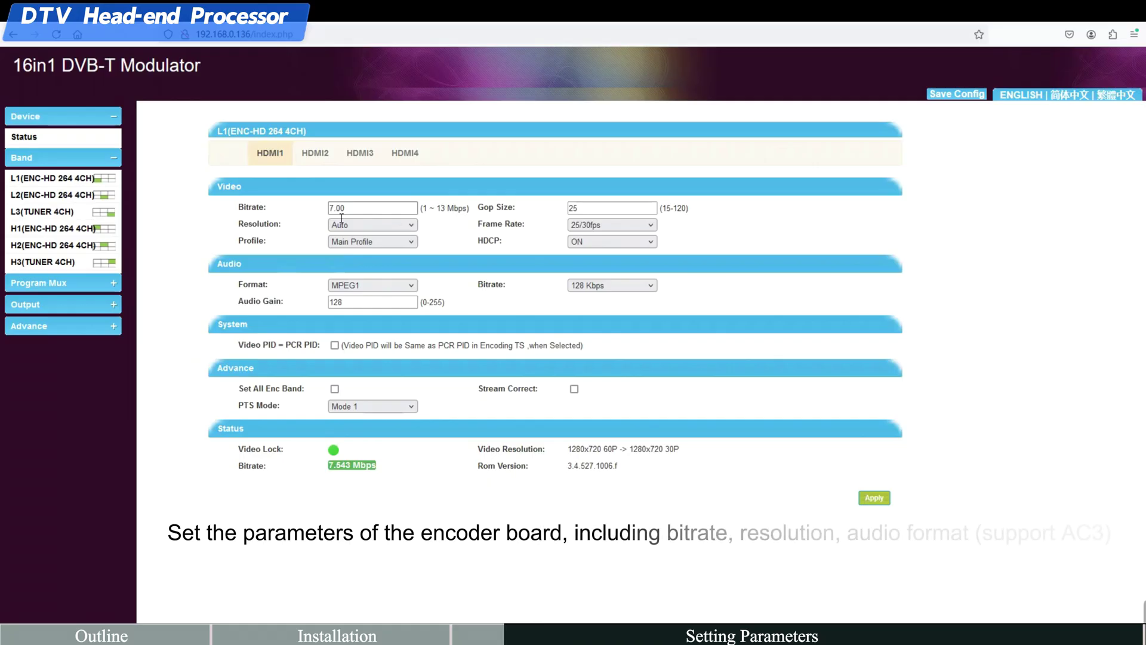
# Step: Set HDMI1's video bitrate to 5.00 Mbps, enable Set All Enc Band, and apply the encoder parameters
pyautogui.click(342, 225)
pyautogui.click(364, 242)
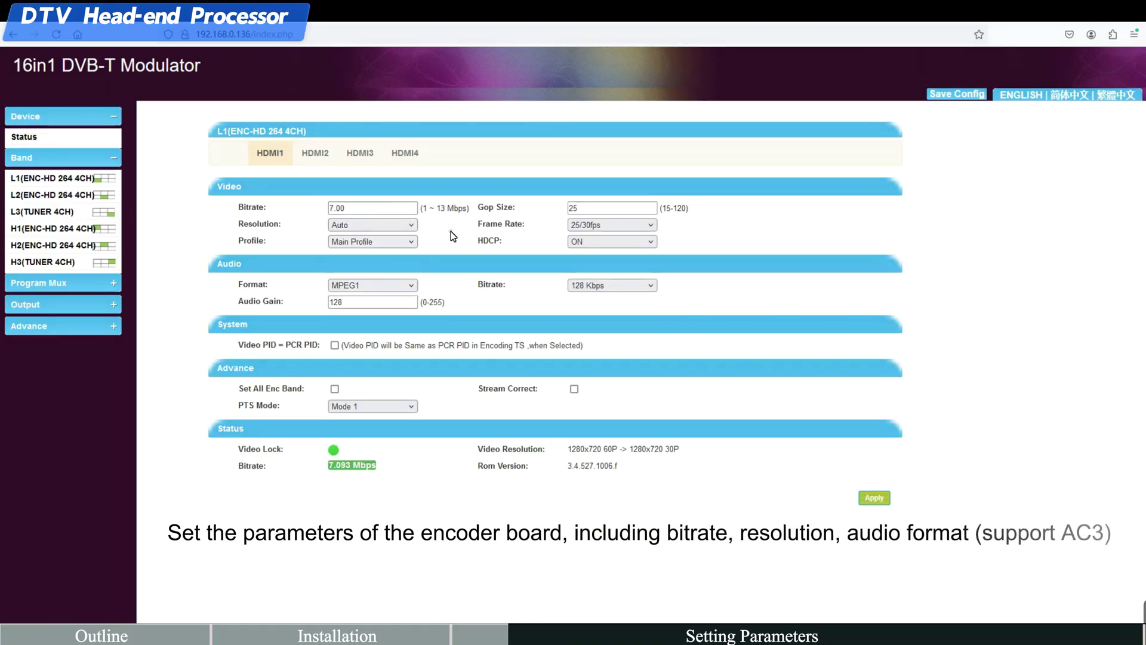
pyautogui.click(612, 225)
pyautogui.click(552, 249)
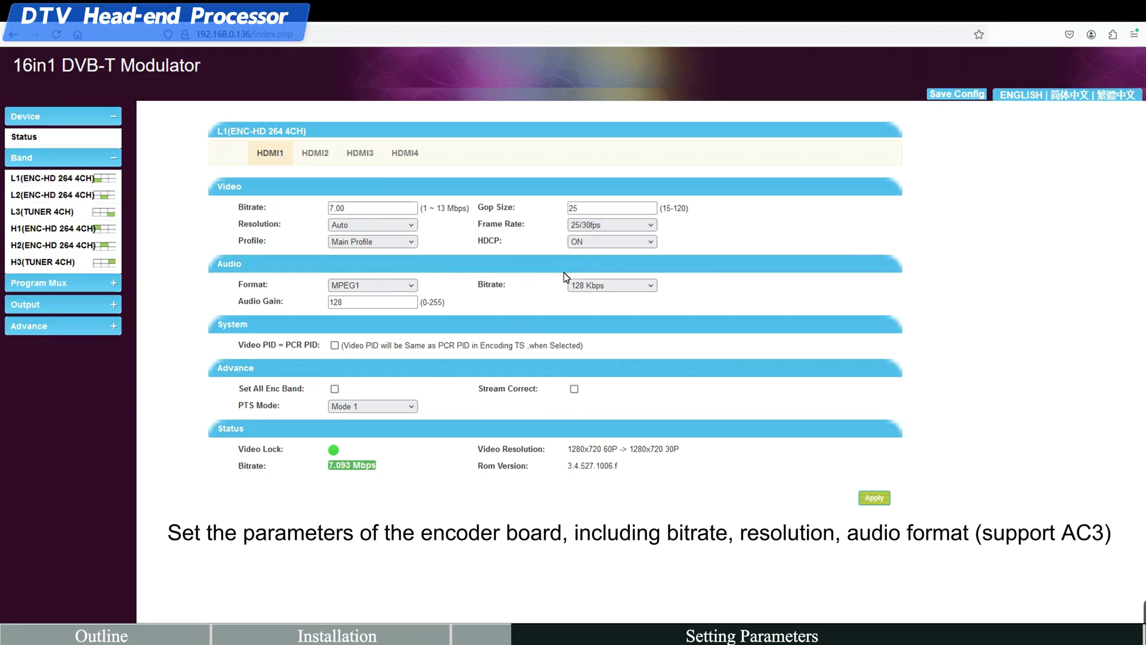
pyautogui.click(401, 287)
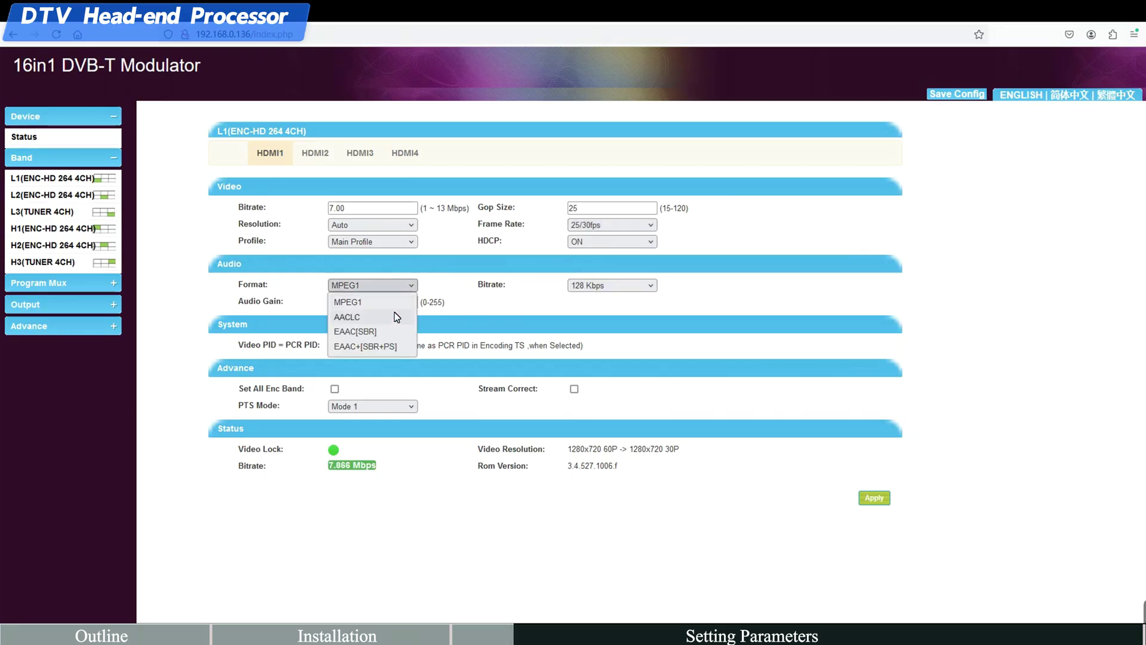
pyautogui.click(335, 389)
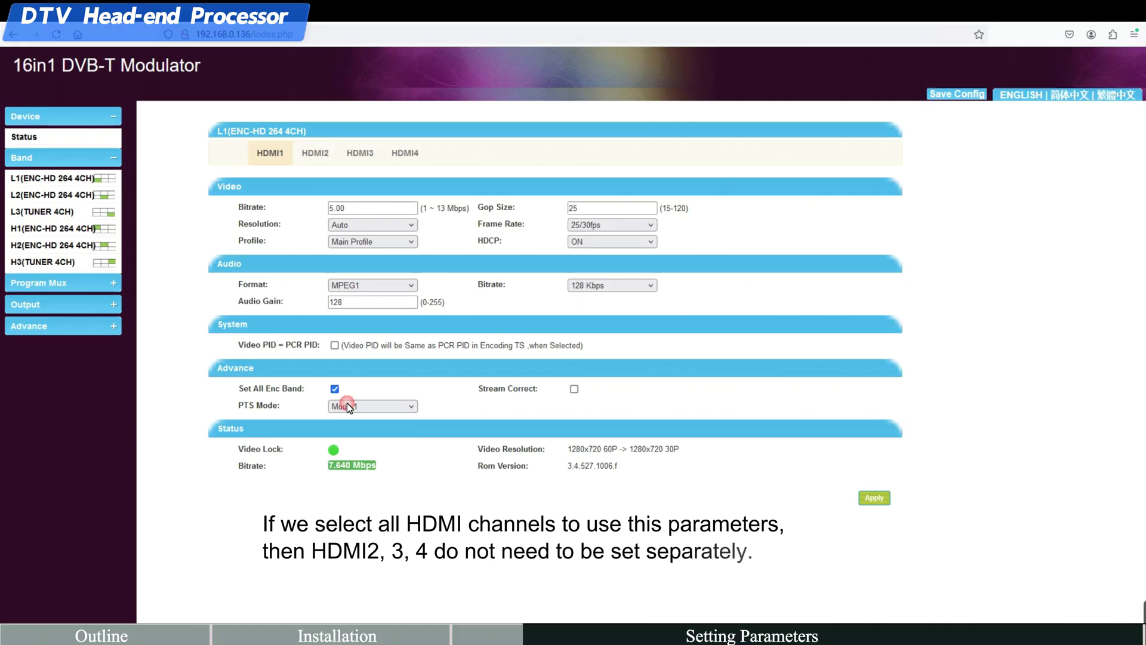
pyautogui.click(876, 500)
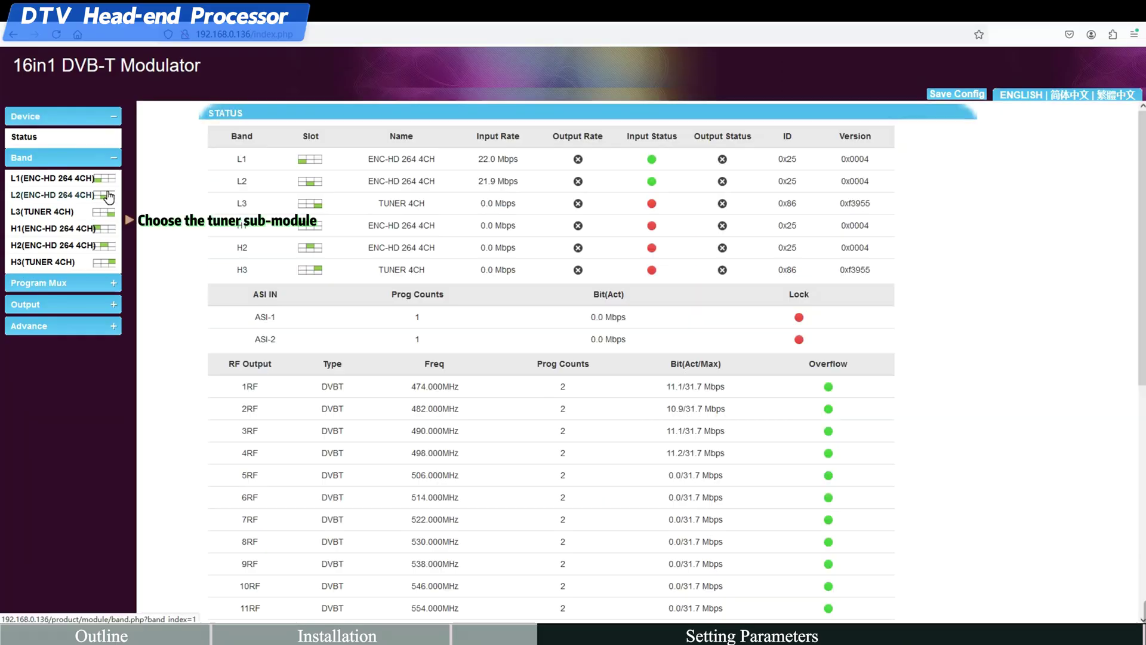
# Step: In the L3 tuner band, set channel 1's satellite frequency to 4200 MHz and symbol rate to 45000 Ksps, and apply
pyautogui.click(42, 215)
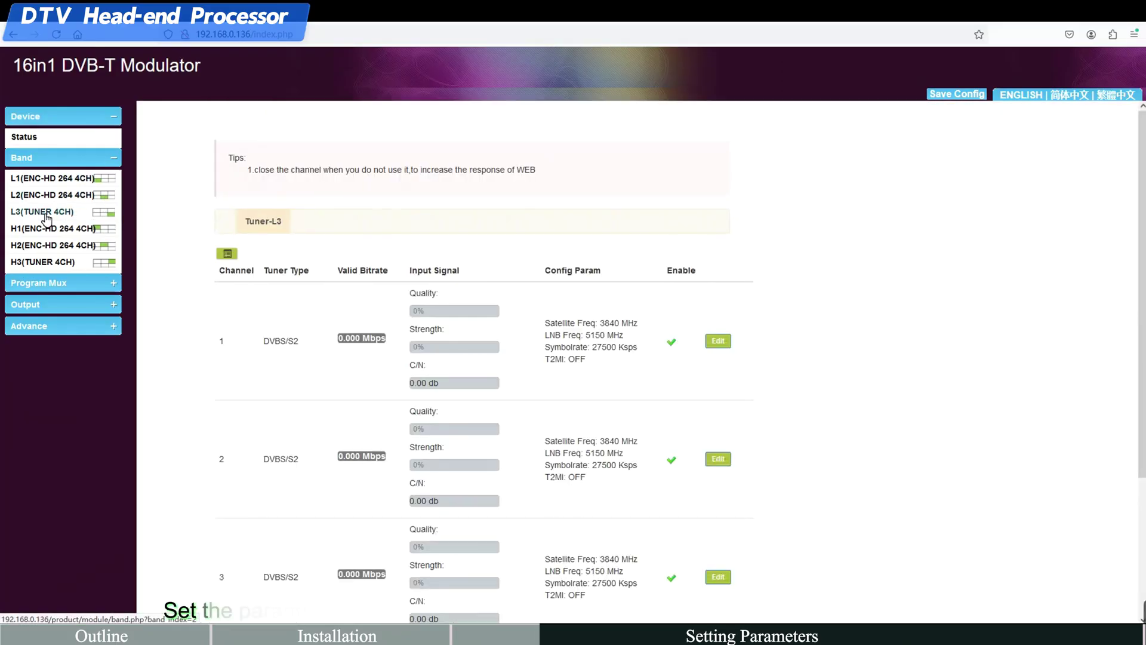
pyautogui.click(673, 343)
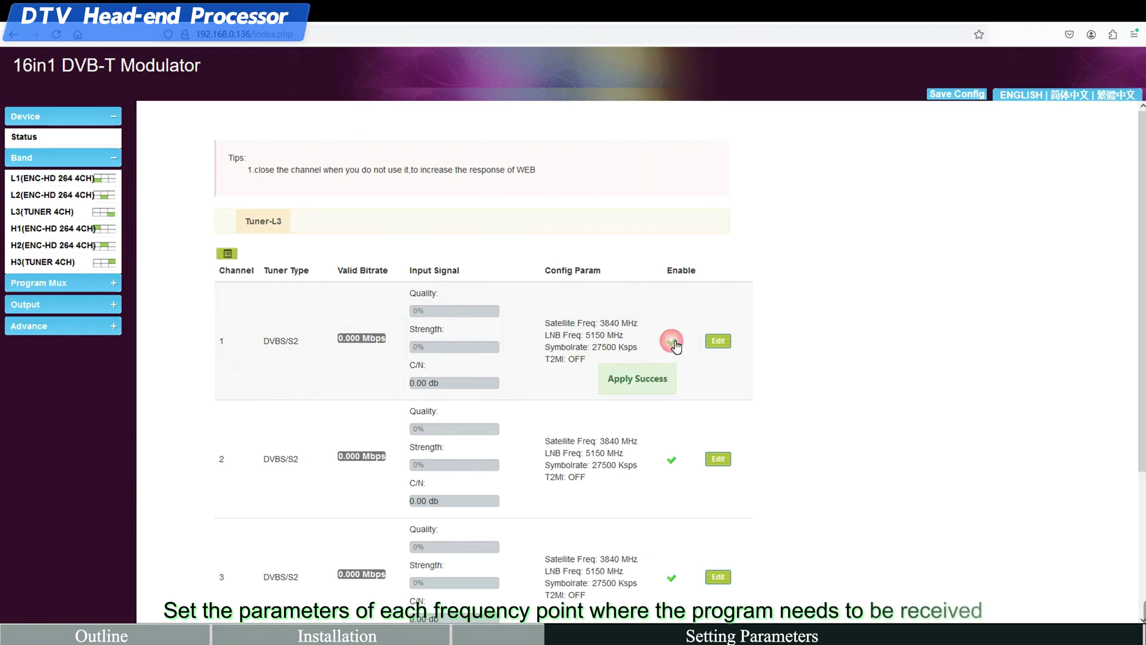
pyautogui.click(718, 340)
pyautogui.moveTo(525, 308); pyautogui.dragTo(385, 297)
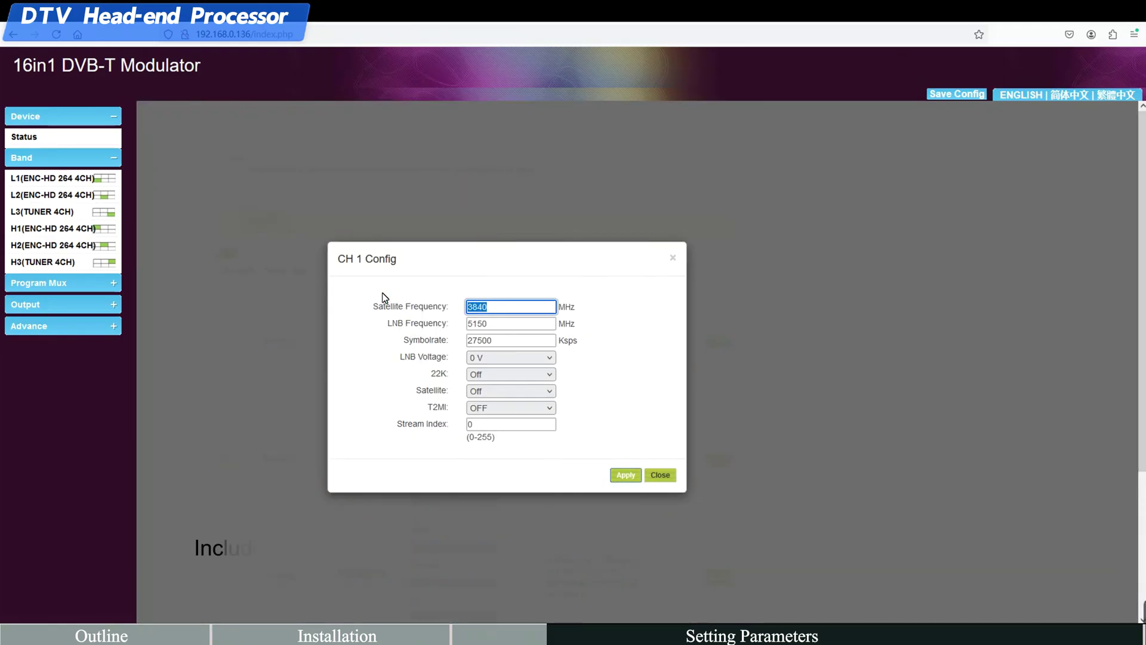
pyautogui.write('4200')
pyautogui.press('Tab')
pyautogui.press('Tab')
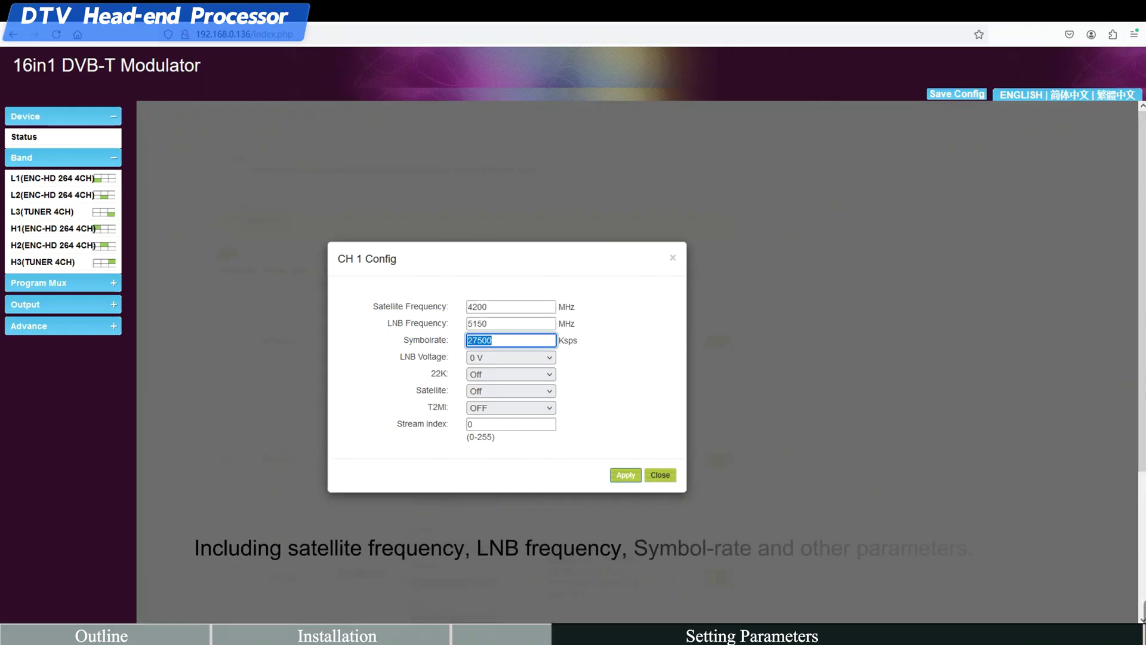
pyautogui.write('4500')
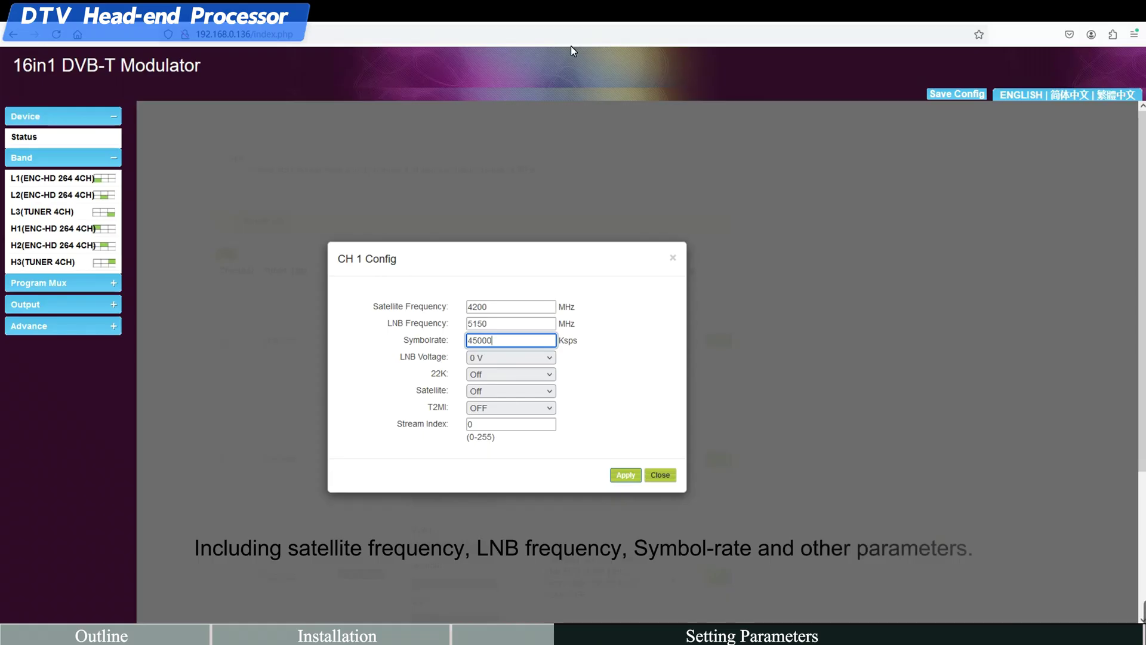
pyautogui.click(626, 475)
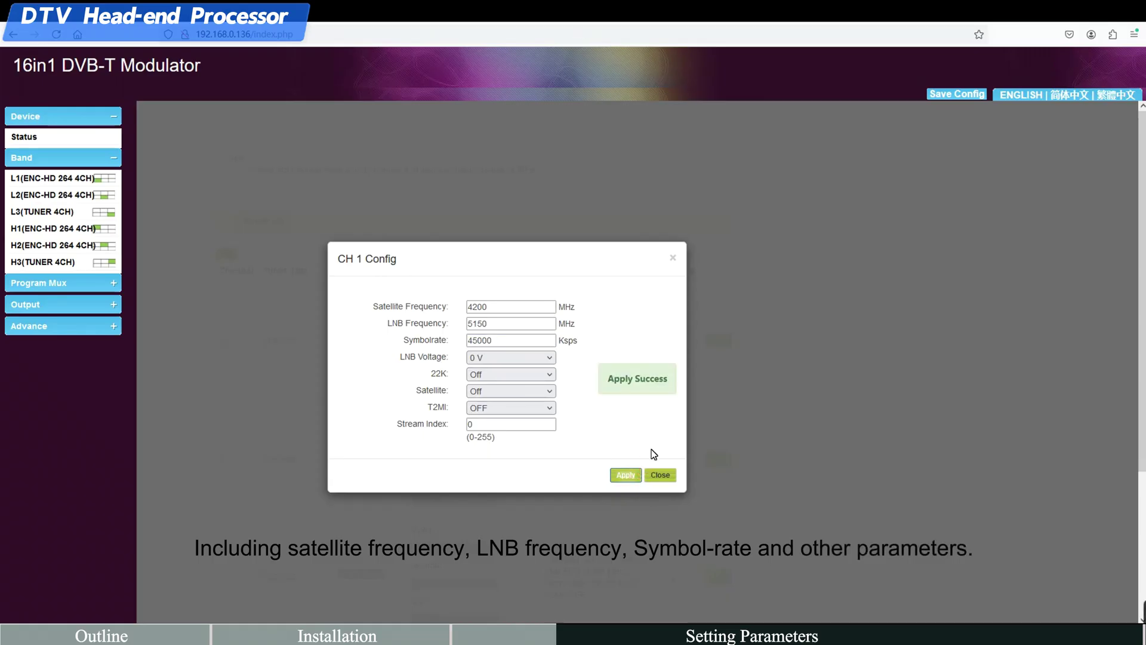
# Step: Set channel 2's satellite frequency to 4200 MHz and apply the channel configuration
pyautogui.scroll(-3, 456, 353)
pyautogui.click(717, 309)
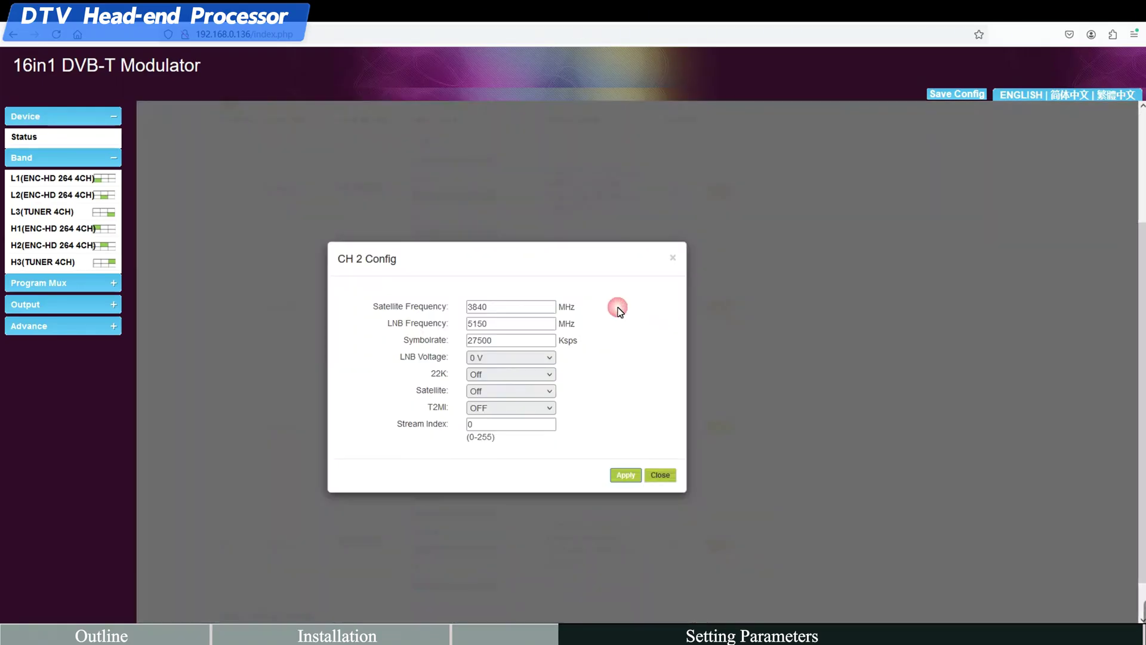
pyautogui.moveTo(499, 311); pyautogui.dragTo(407, 305)
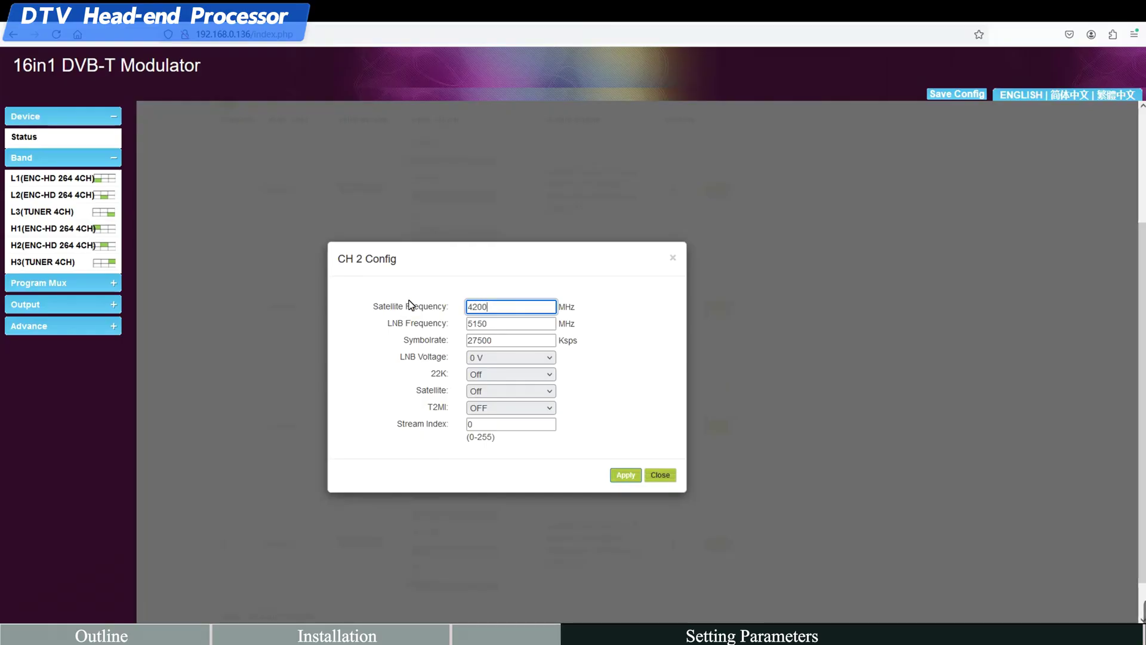
pyautogui.click(506, 356)
pyautogui.click(577, 356)
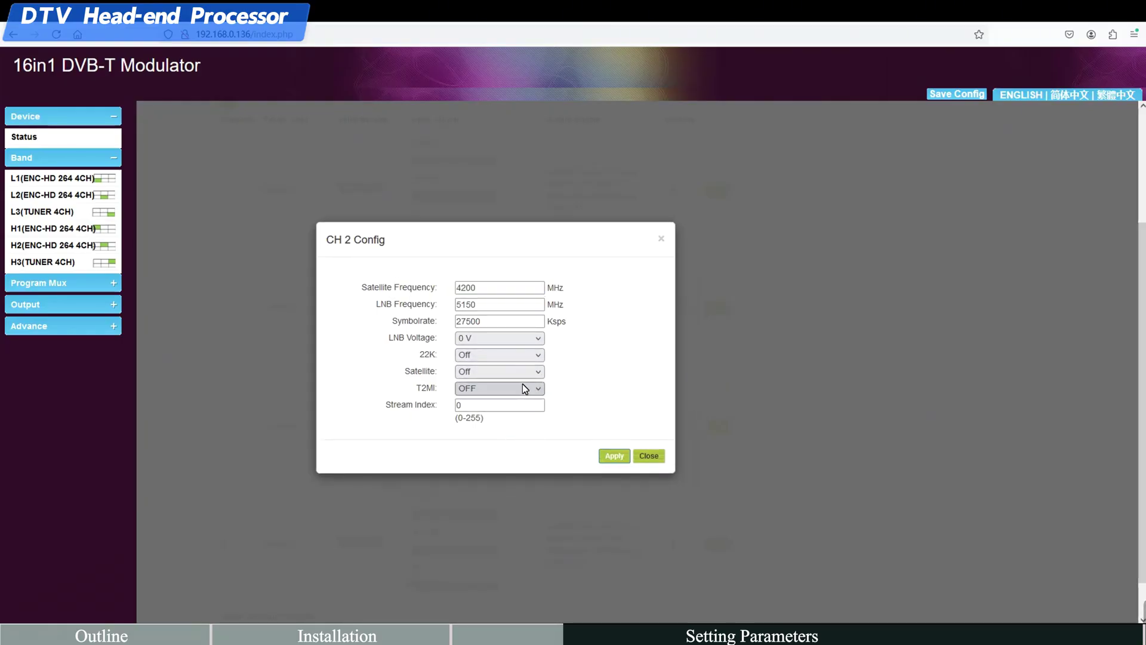
pyautogui.click(615, 456)
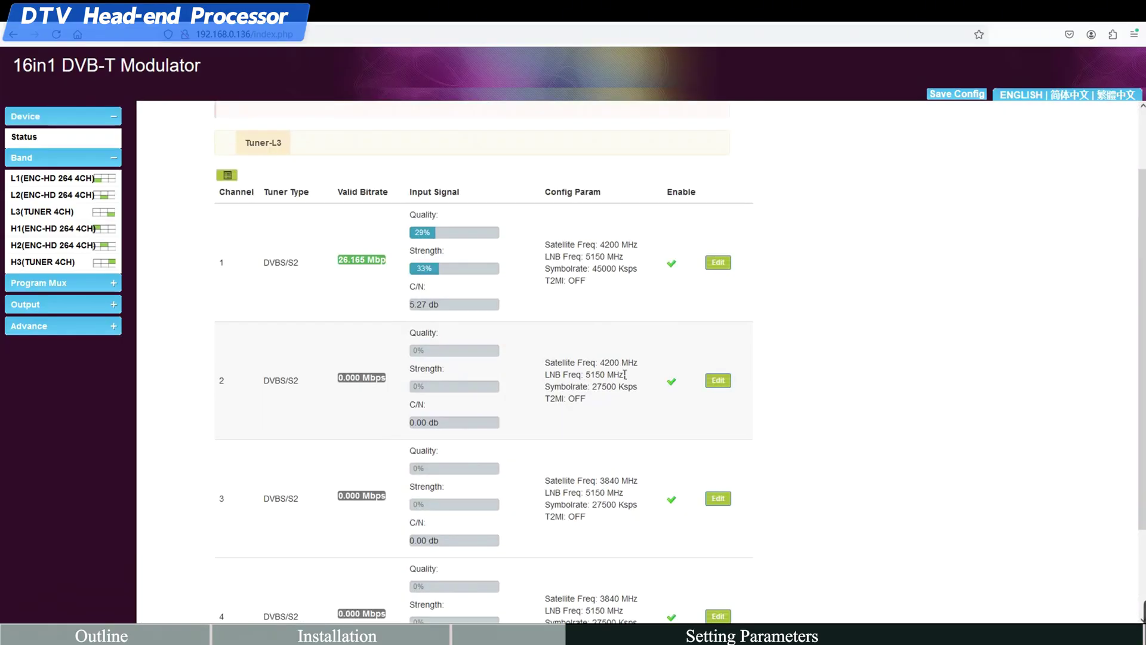
# Step: Set channel 3's satellite frequency to 4200 MHz and symbol rate to 45000 Ksps, and apply
pyautogui.scroll(-2, 478, 302)
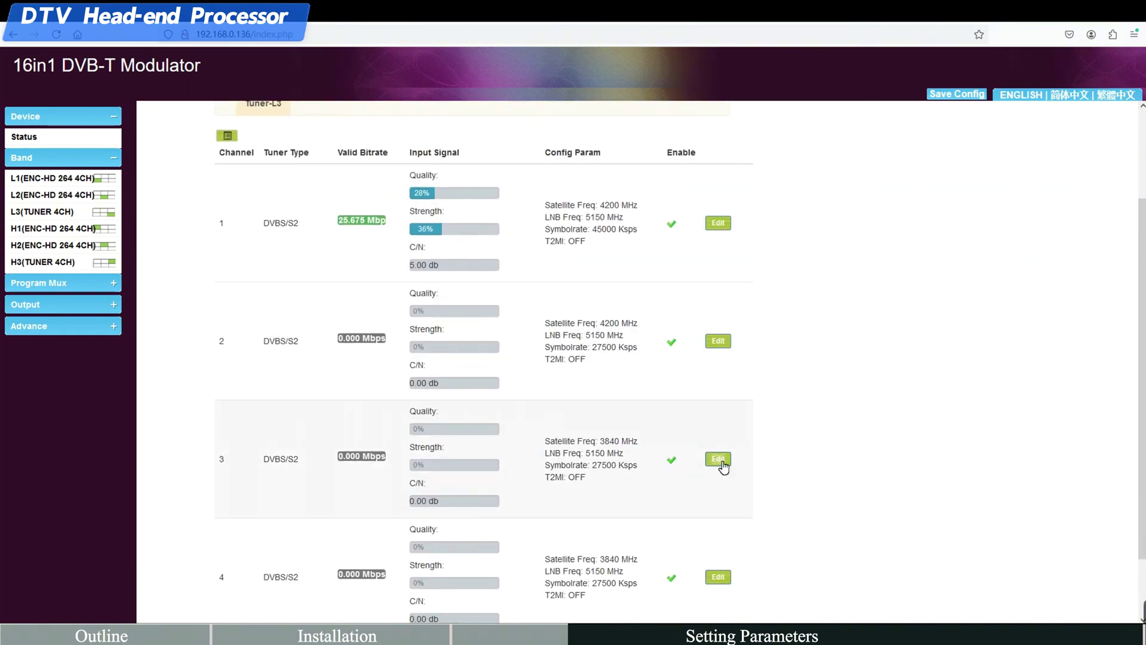
pyautogui.click(719, 461)
pyautogui.click(675, 260)
pyautogui.click(720, 460)
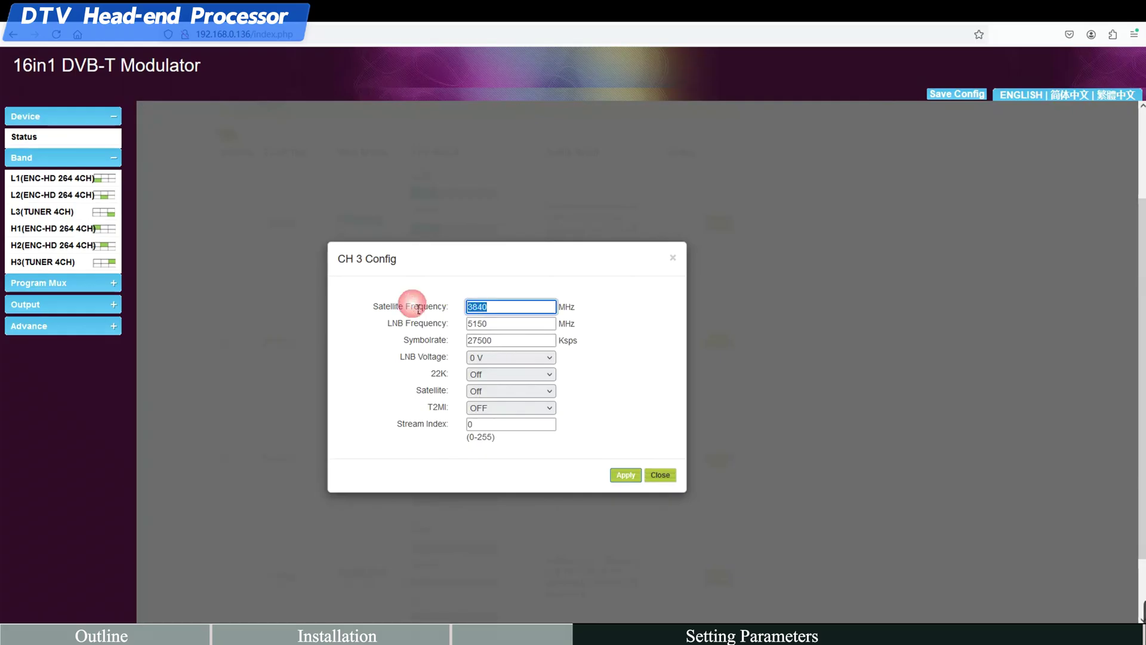
pyautogui.write('4200')
pyautogui.press('Tab')
pyautogui.press('Tab')
pyautogui.write('4')
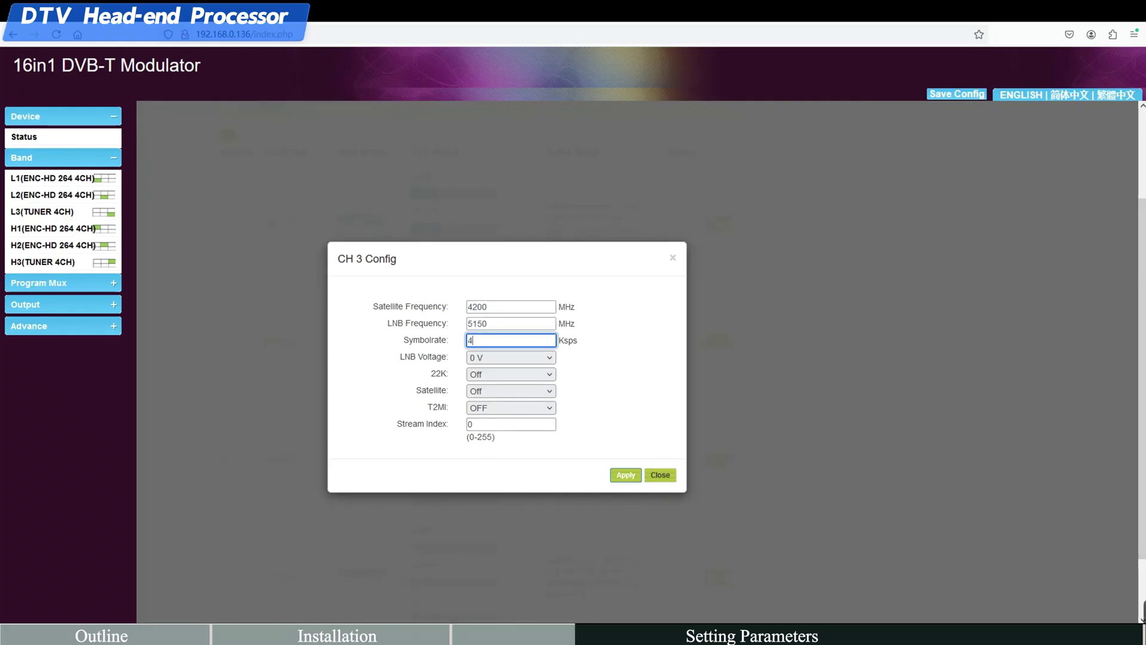
pyautogui.click(626, 474)
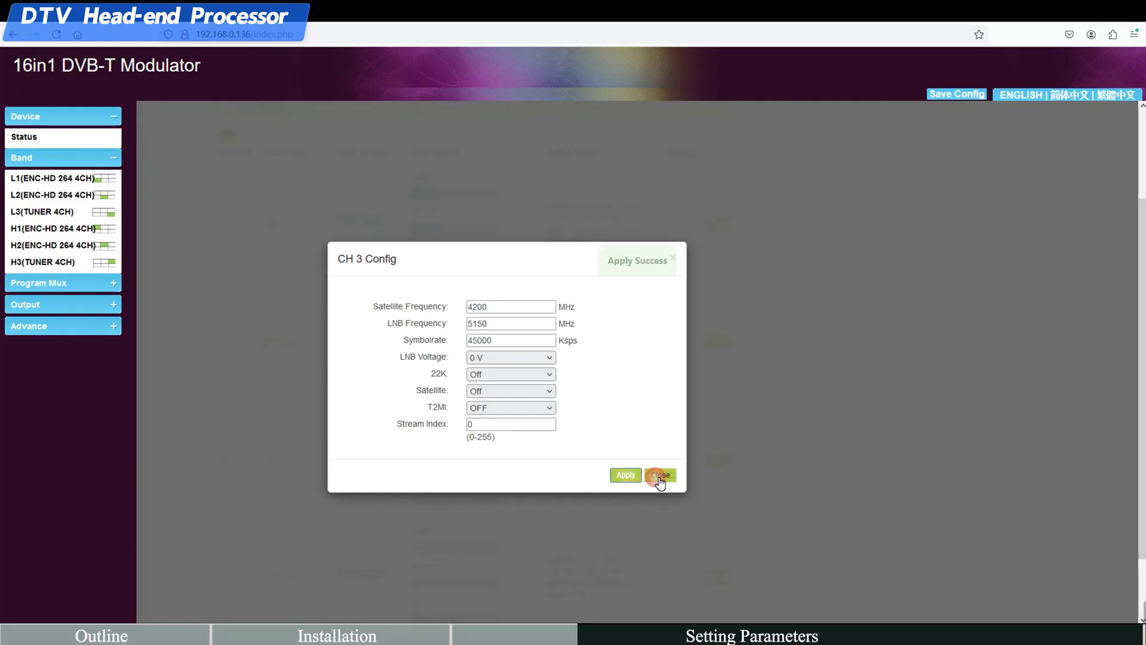
# Step: Configure channel 4 with a 4200 MHz satellite frequency and a 45000 Ksps symbol rate, and apply
pyautogui.scroll(-3, 650, 412)
pyautogui.click(721, 503)
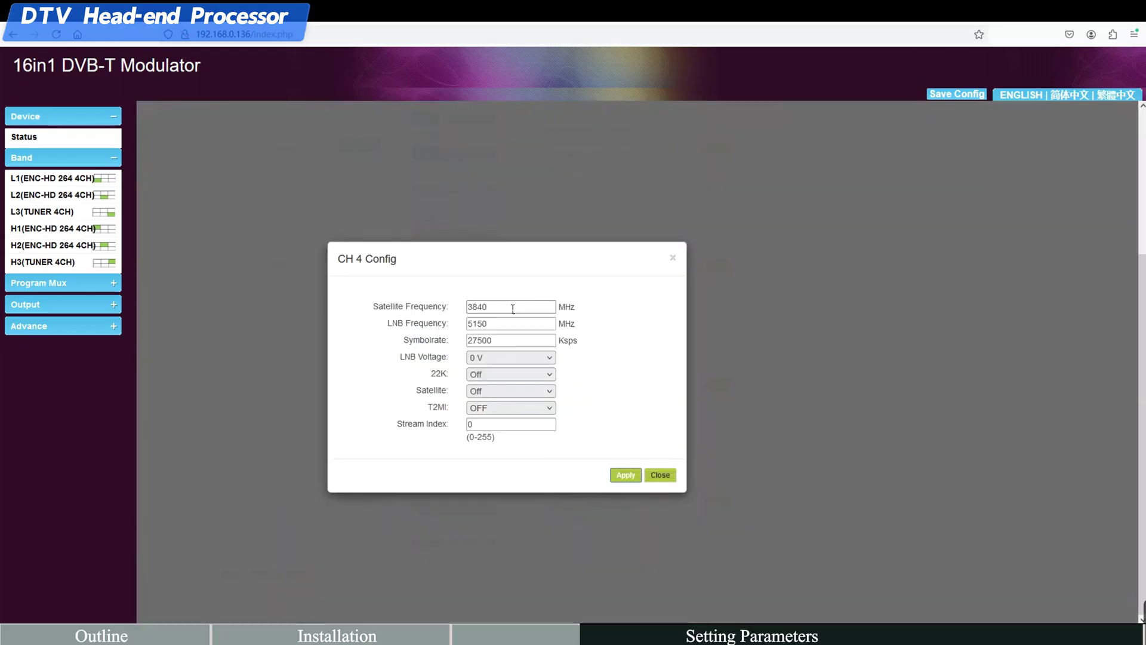
pyautogui.write('4200')
pyautogui.press('Tab')
pyautogui.press('Tab')
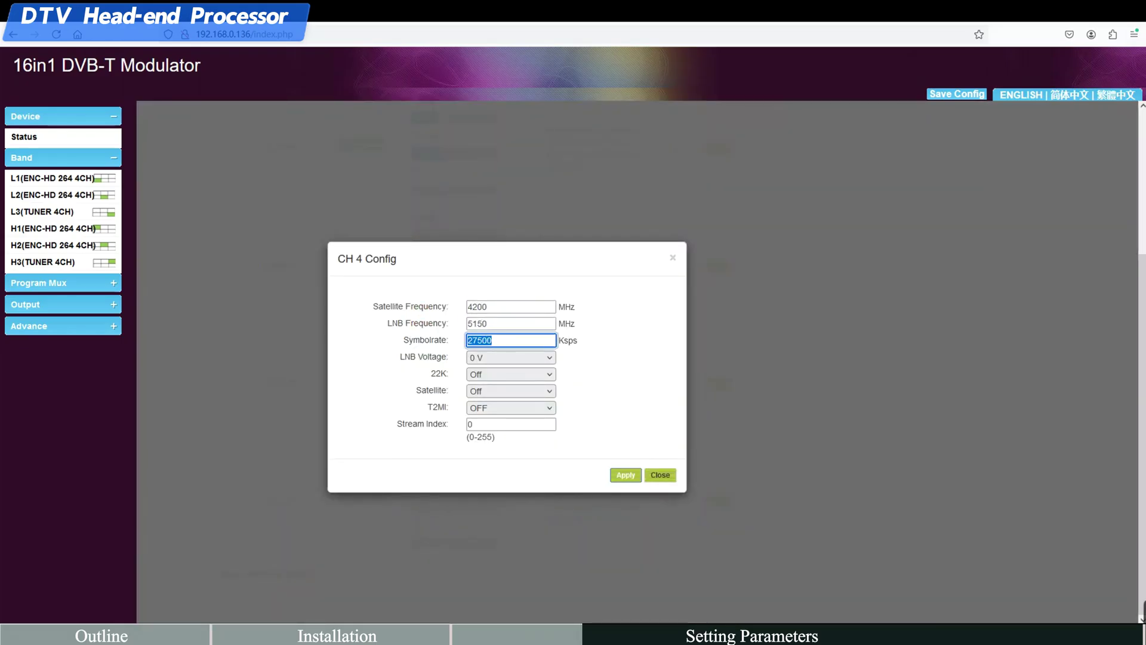
pyautogui.write('45000')
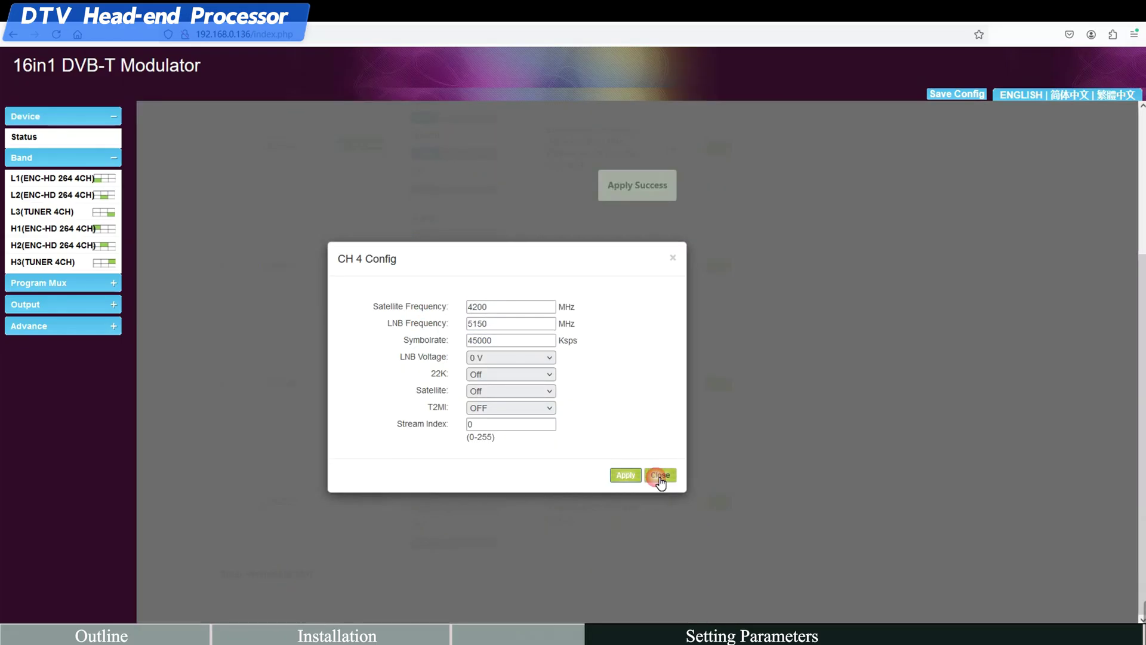
pyautogui.click(632, 475)
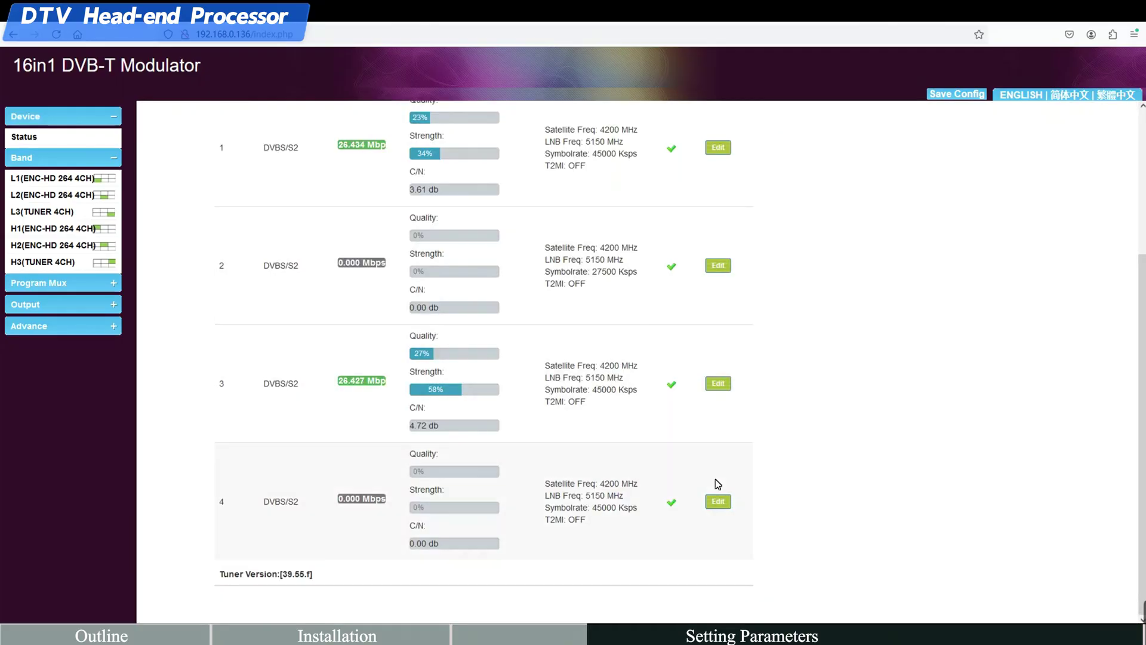
# Step: Check the tuner channels' input signals and set channel 2's symbol rate to 45000 Ksps
pyautogui.scroll(-5, 525, 545)
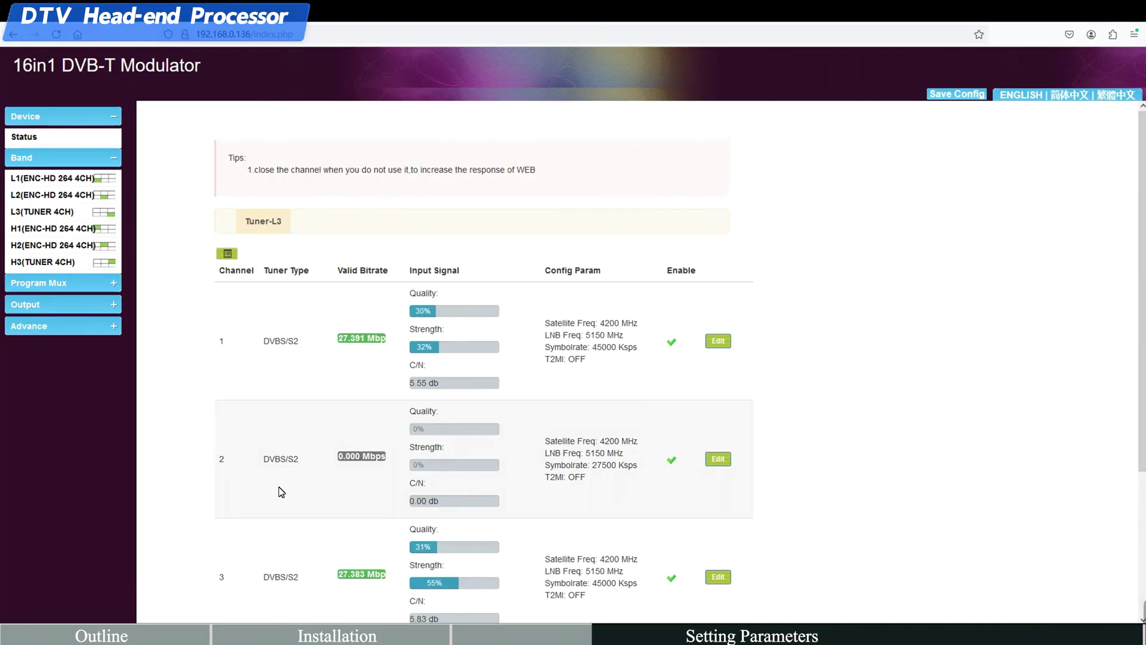
pyautogui.scroll(-3, 282, 492)
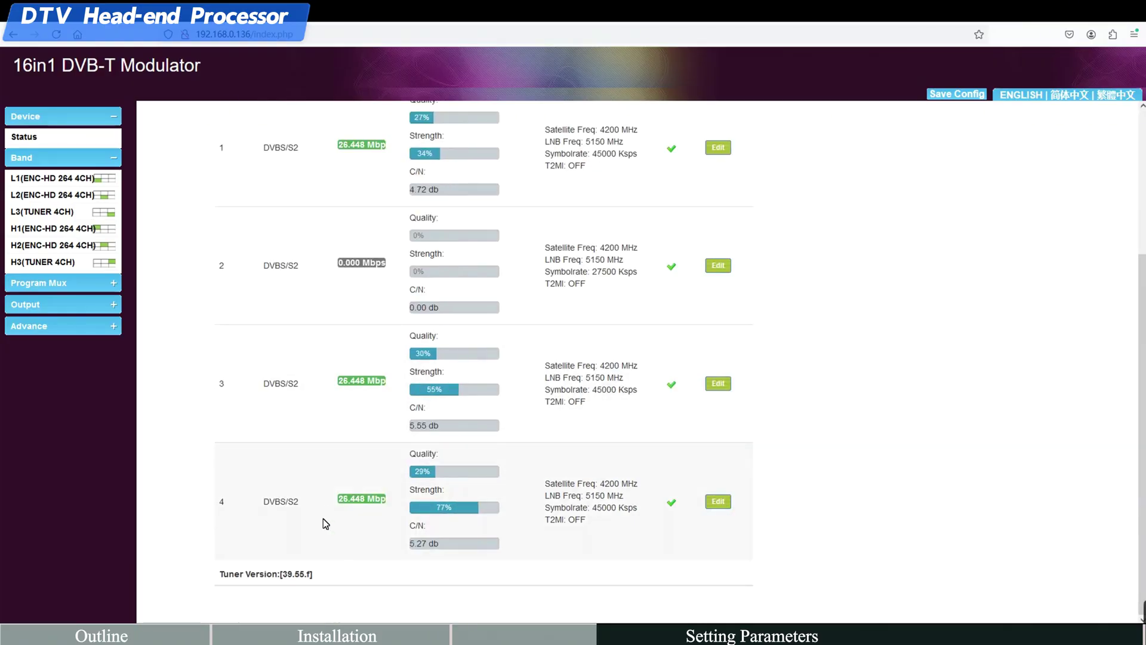
pyautogui.scroll(3, 327, 526)
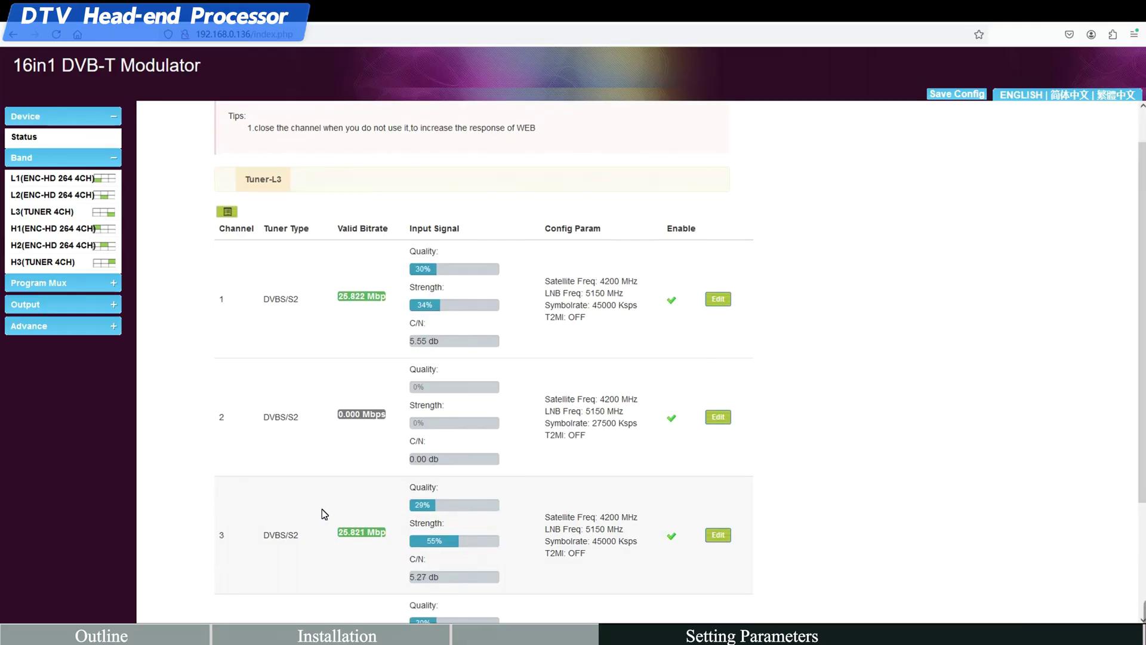
pyautogui.scroll(1, 325, 515)
pyautogui.click(718, 460)
pyautogui.doubleClick(538, 340)
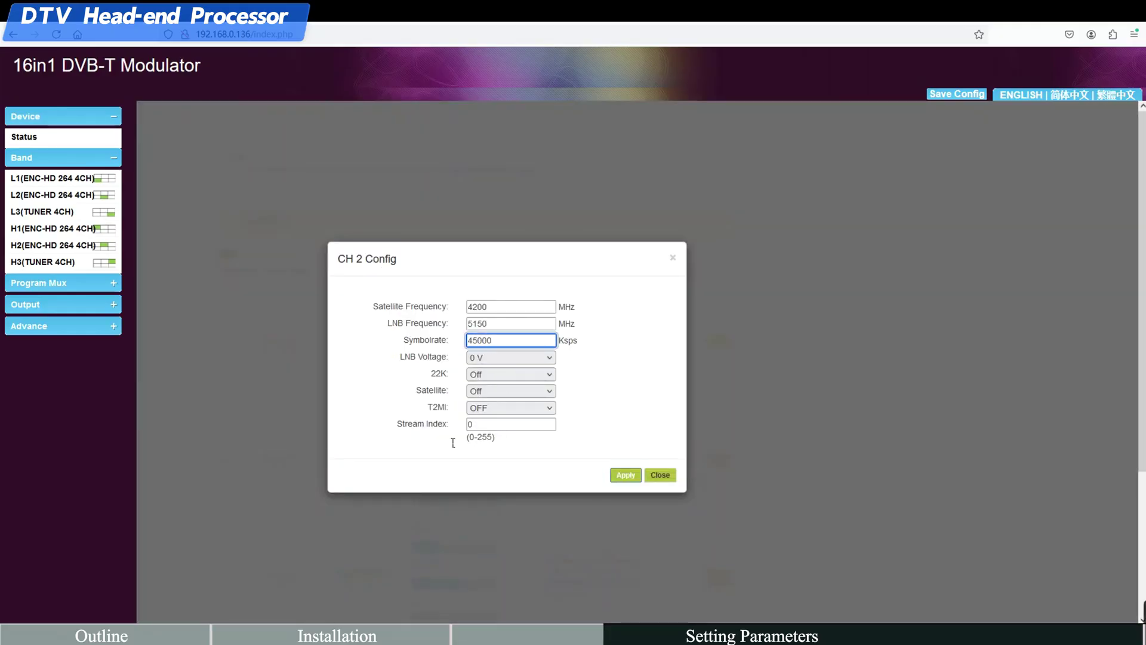
pyautogui.click(626, 475)
pyautogui.click(660, 475)
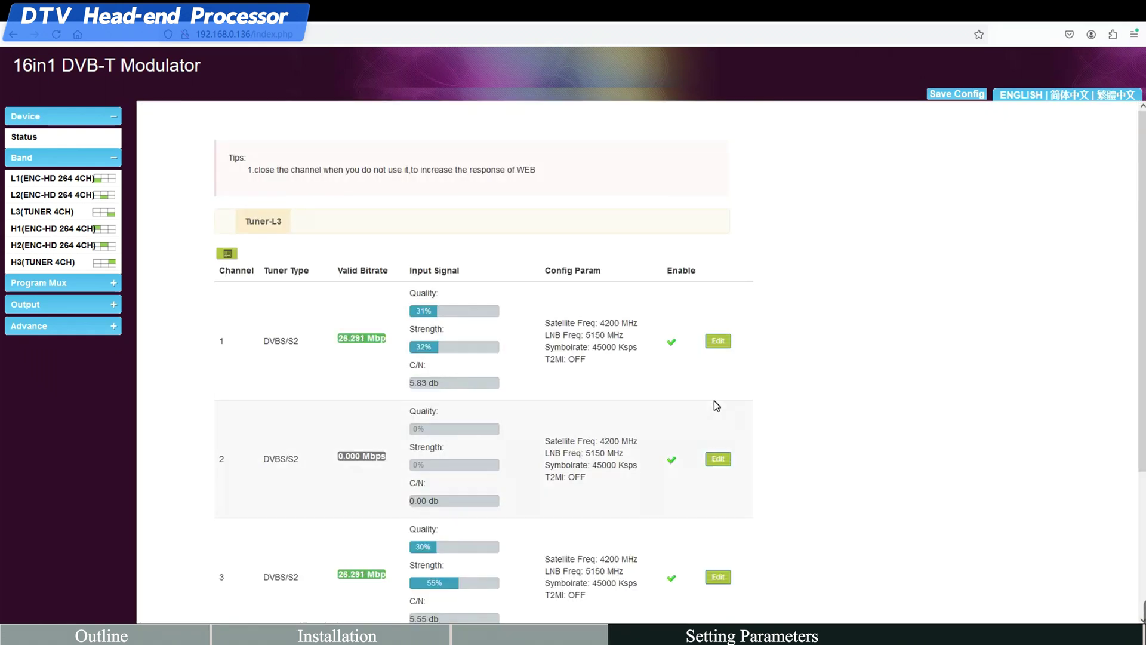
pyautogui.scroll(-3, 603, 517)
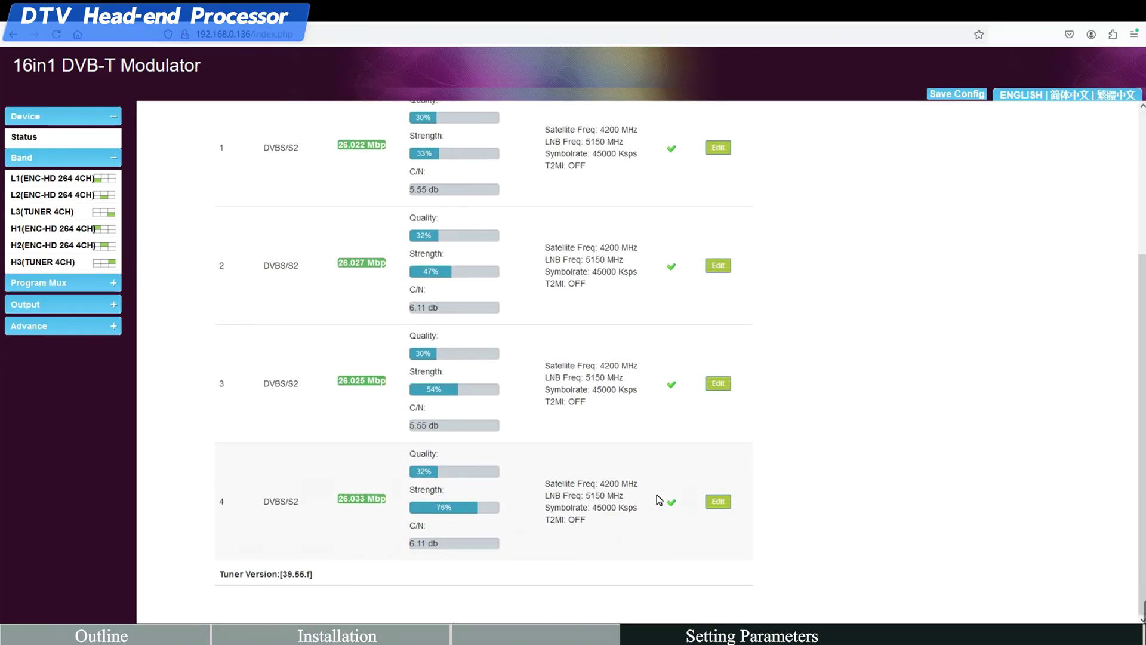
# Step: Add a BISS key entry in the program mux settings with alias SW-1, MODE-1 and Burned Key off
pyautogui.click(90, 158)
pyautogui.click(94, 179)
pyautogui.click(97, 203)
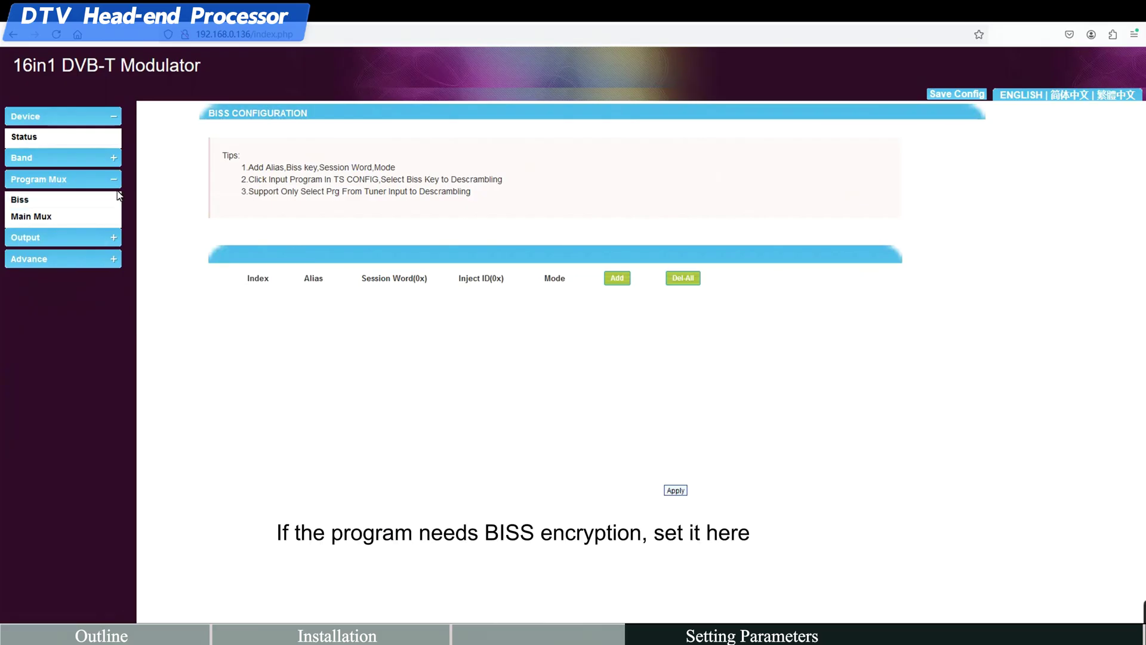
pyautogui.click(621, 282)
pyautogui.click(546, 411)
pyautogui.click(519, 436)
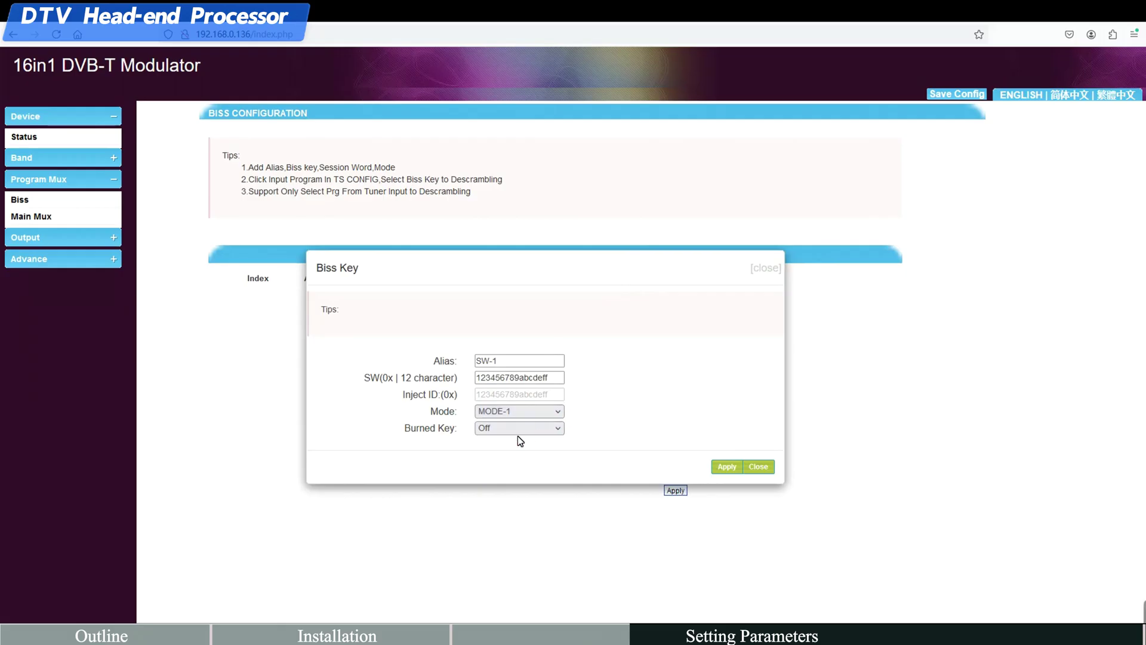
pyautogui.click(733, 469)
pyautogui.click(766, 268)
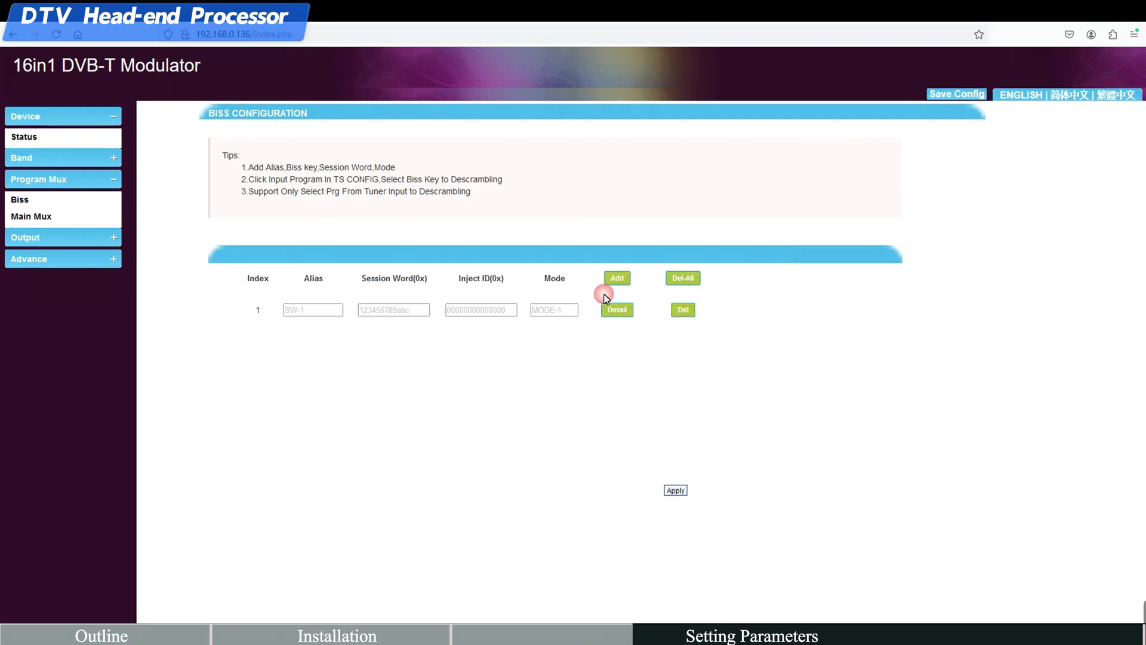
# Step: Delete the existing BISS key entry and add a new one with alias SW-1, MODE-1 and Burned Key off
pyautogui.click(684, 310)
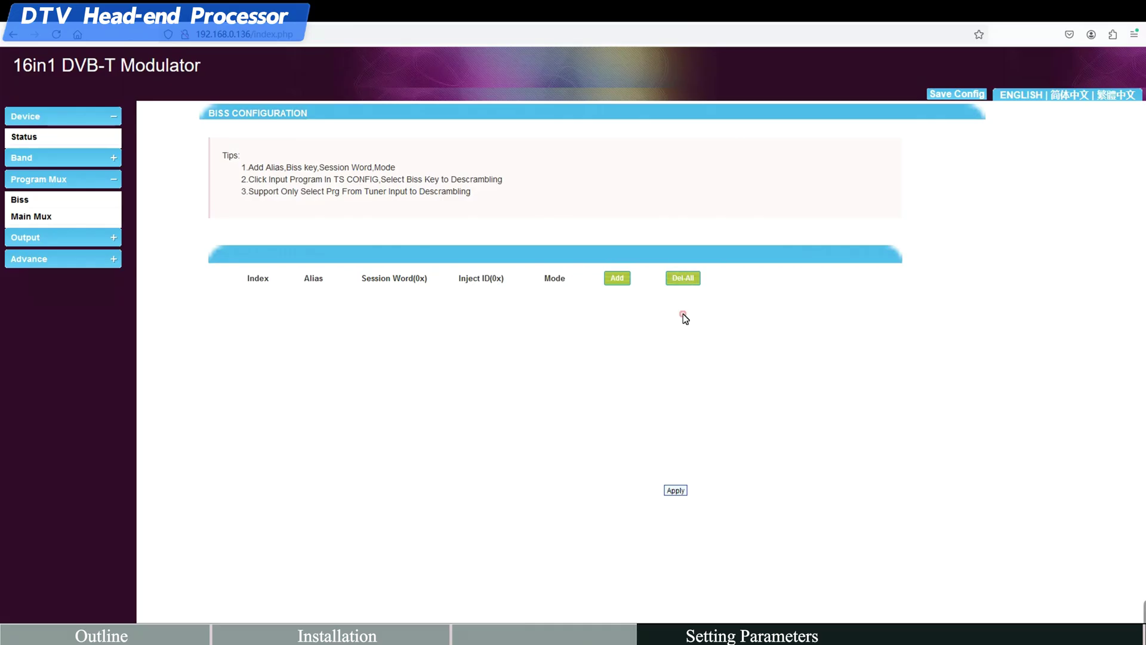
pyautogui.click(618, 279)
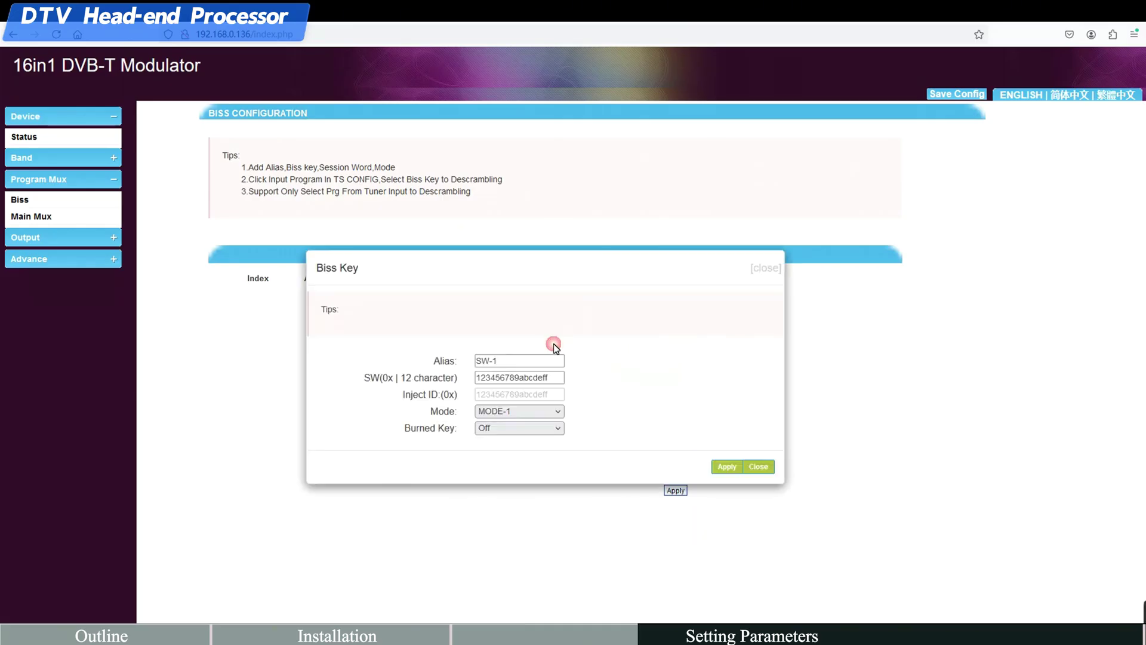
pyautogui.click(740, 471)
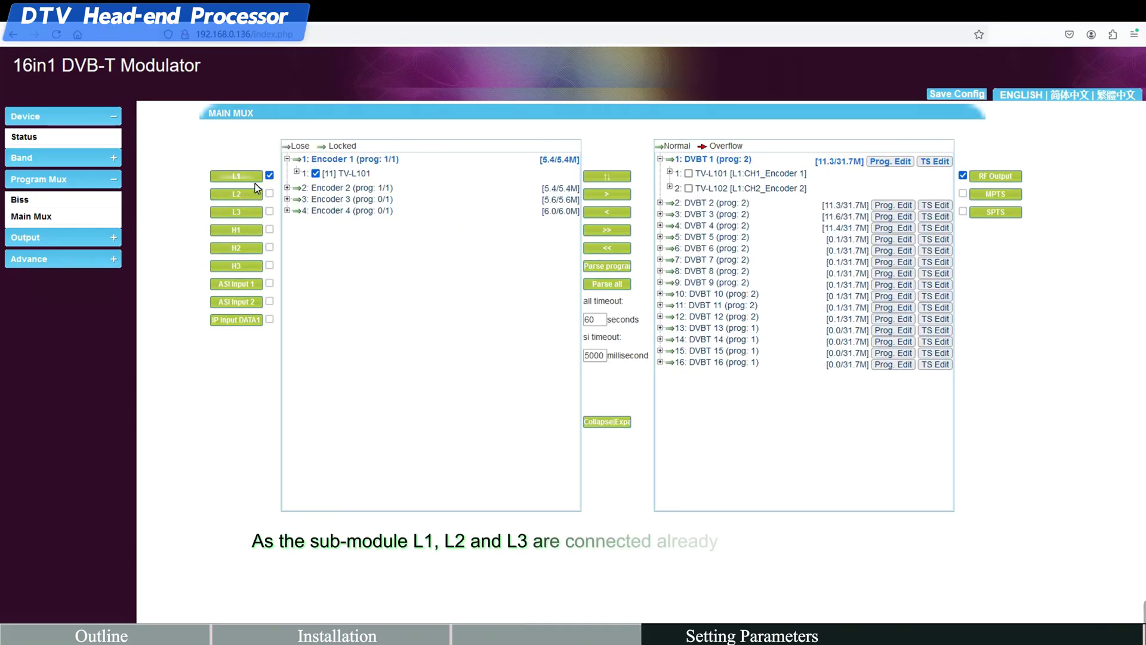
# Step: Multiplex the L1 encoder programs TV-L101 to TV-L104 into outputs DVBT 5 to DVBT 8, one program per output
pyautogui.click(269, 194)
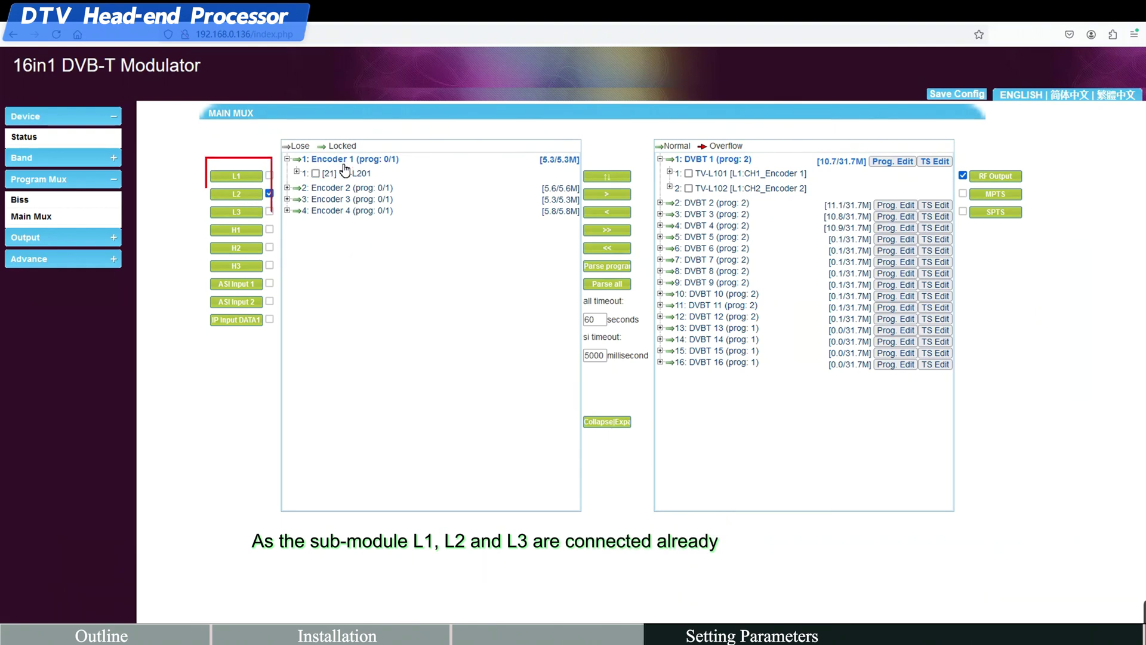
pyautogui.click(268, 195)
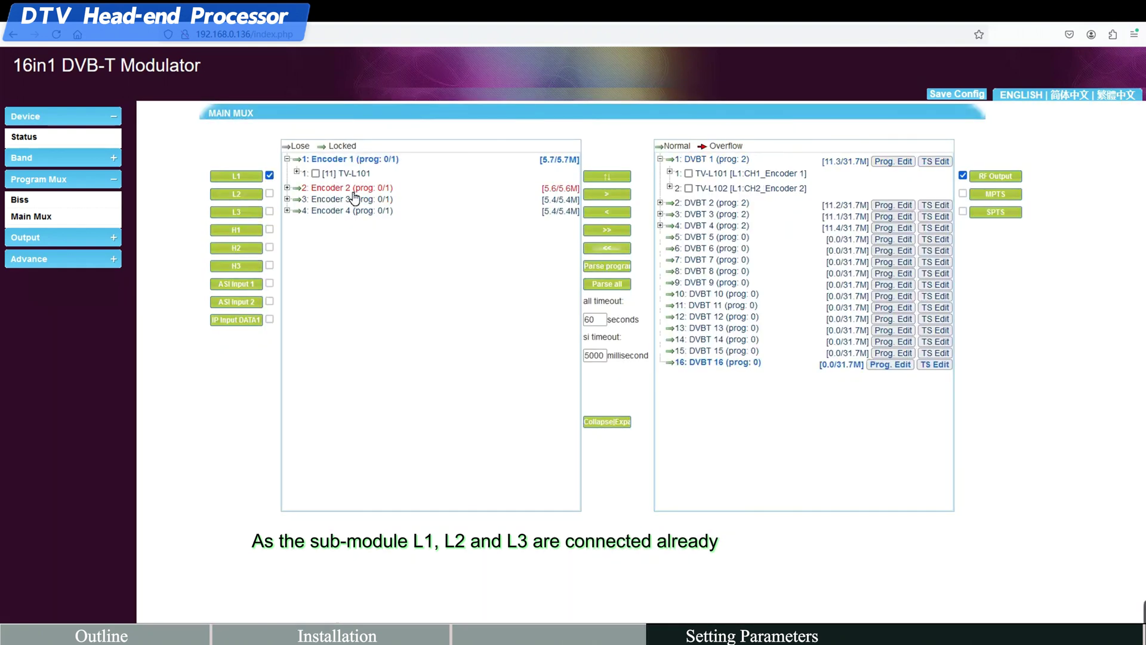
pyautogui.click(719, 237)
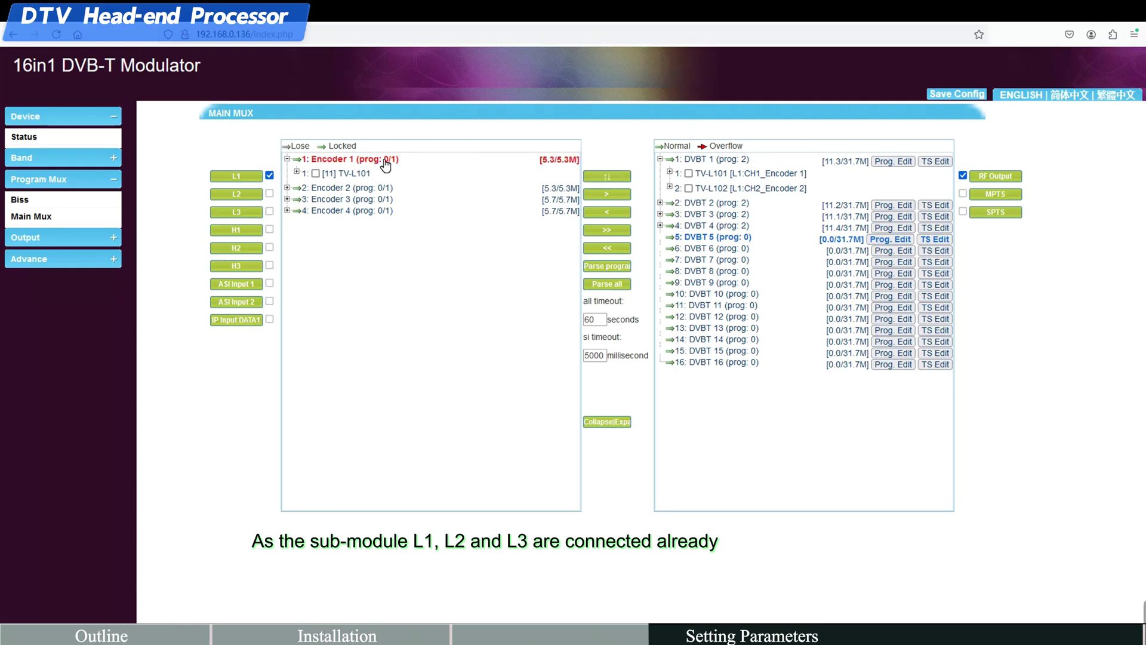
pyautogui.doubleClick(385, 161)
pyautogui.doubleClick(555, 190)
pyautogui.click(607, 230)
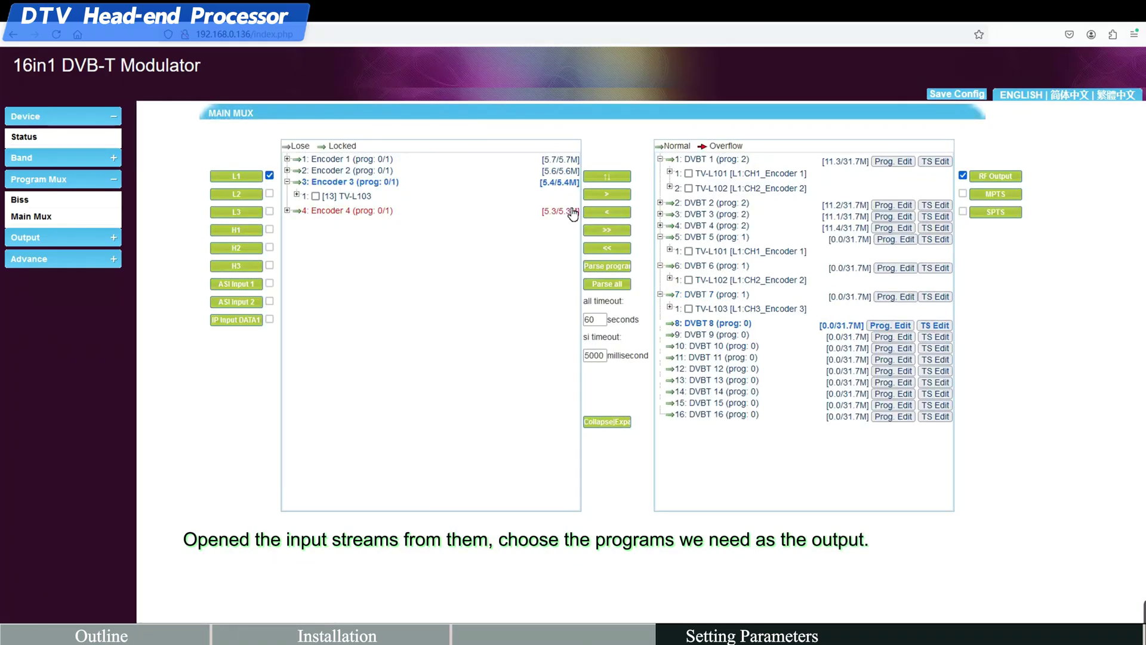
pyautogui.click(573, 211)
pyautogui.click(607, 230)
pyautogui.click(725, 353)
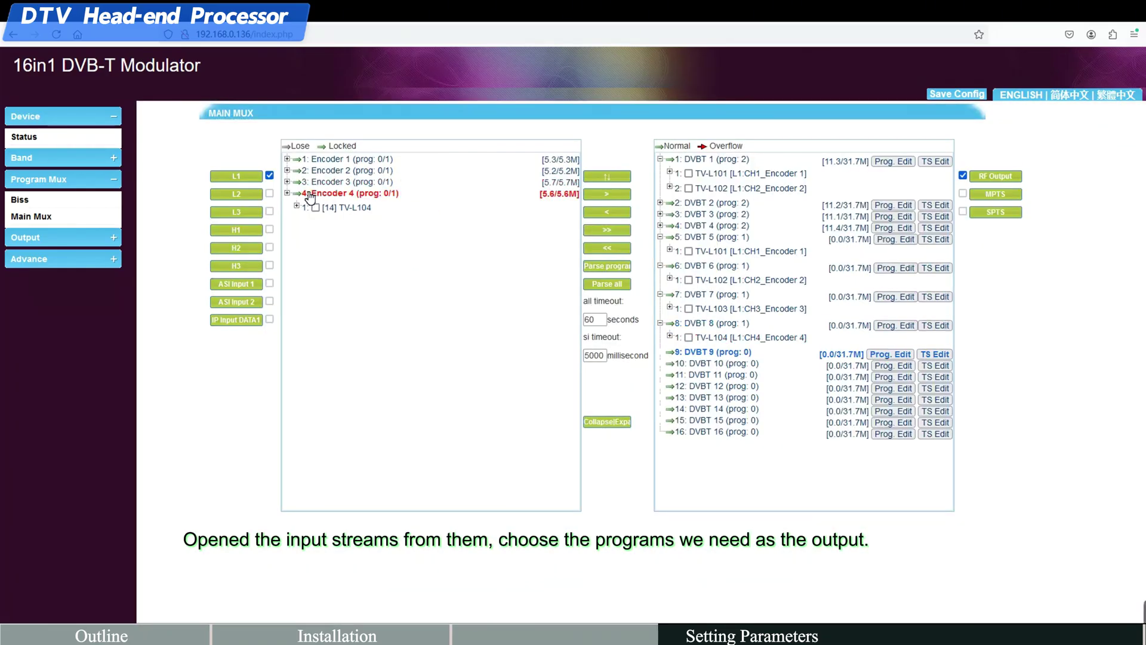
# Step: Multiplex the L2 encoder programs TV-L201 to TV-L204 into outputs DVBT 9 to DVBT 12, one program per output
pyautogui.click(261, 196)
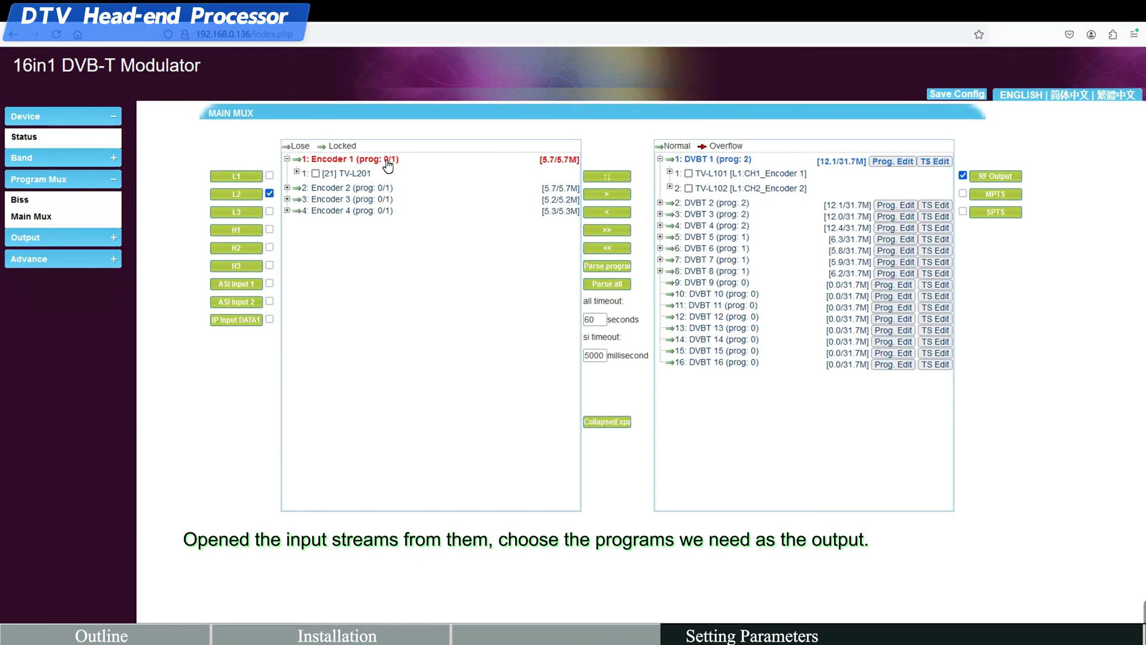
pyautogui.click(711, 284)
pyautogui.click(607, 229)
pyautogui.click(726, 315)
pyautogui.click(614, 233)
pyautogui.click(716, 340)
pyautogui.click(609, 230)
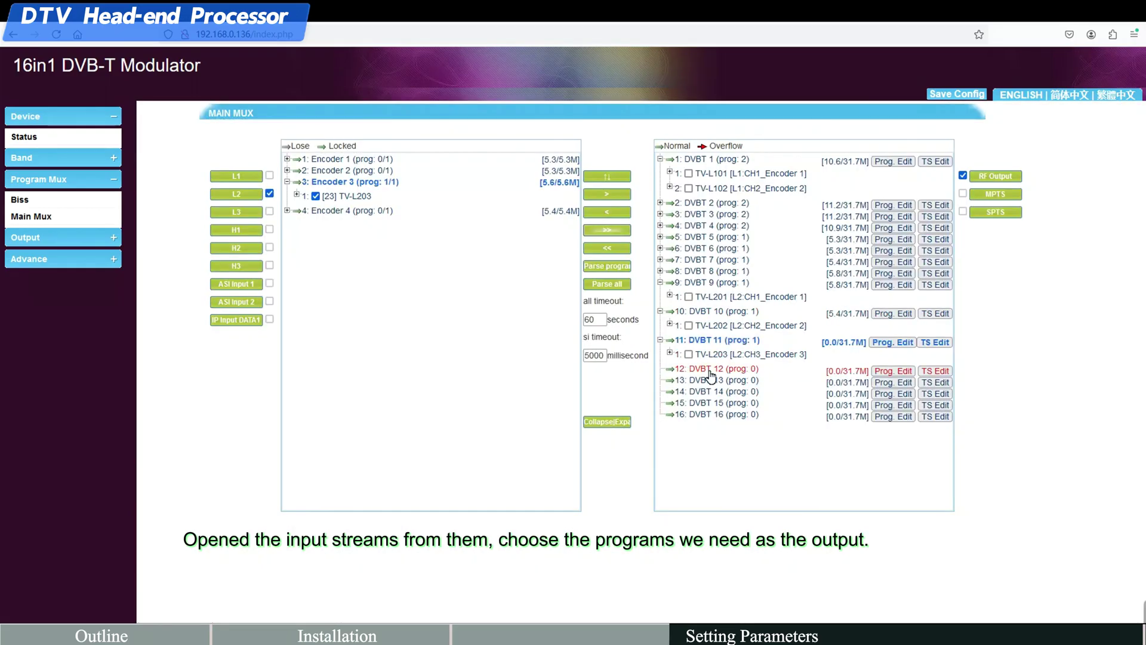
pyautogui.click(710, 371)
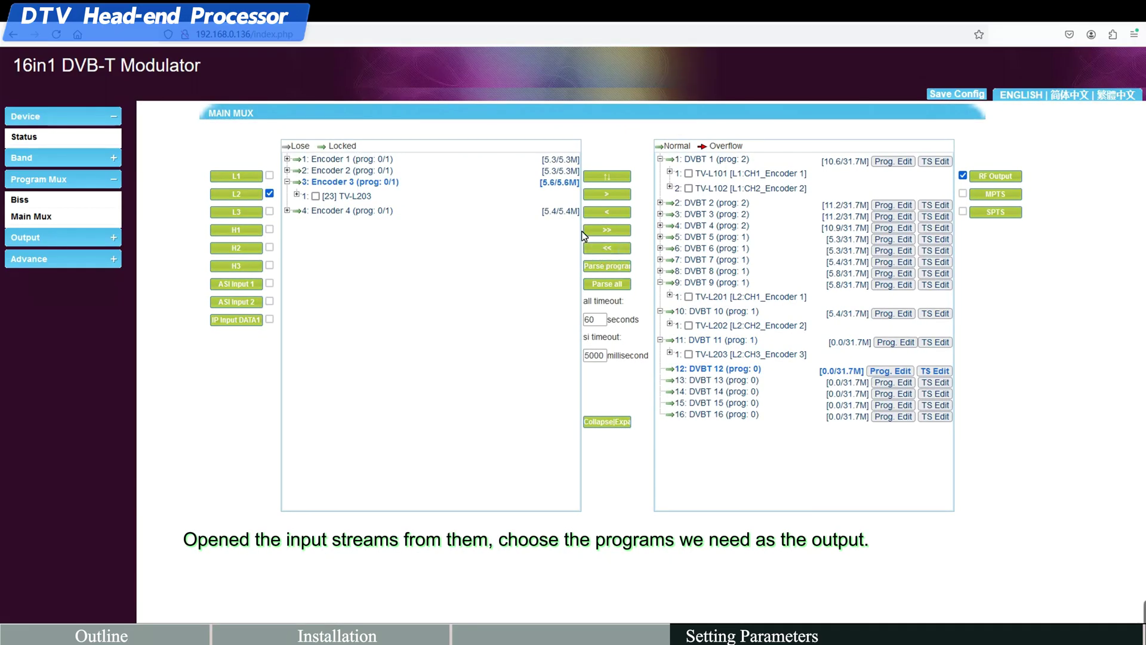
pyautogui.click(561, 211)
pyautogui.click(607, 230)
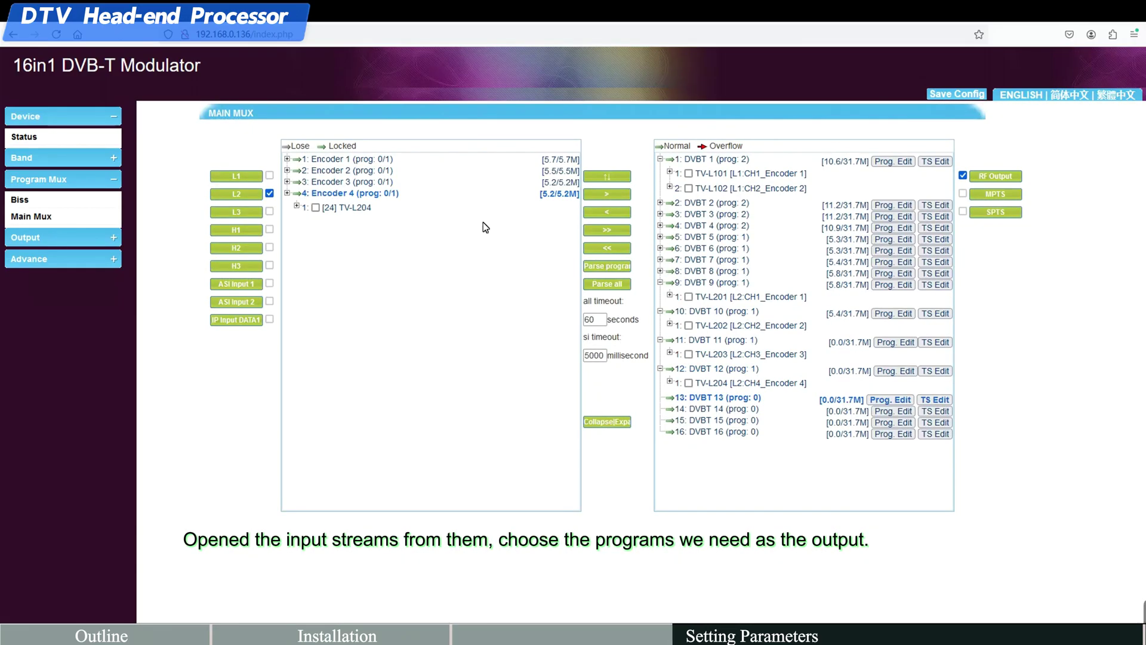
# Step: Add the L3 Tuner 1 programs TV-101 and TV-102 to outputs DVBT 13 and DVBT 14 respectively
pyautogui.click(250, 212)
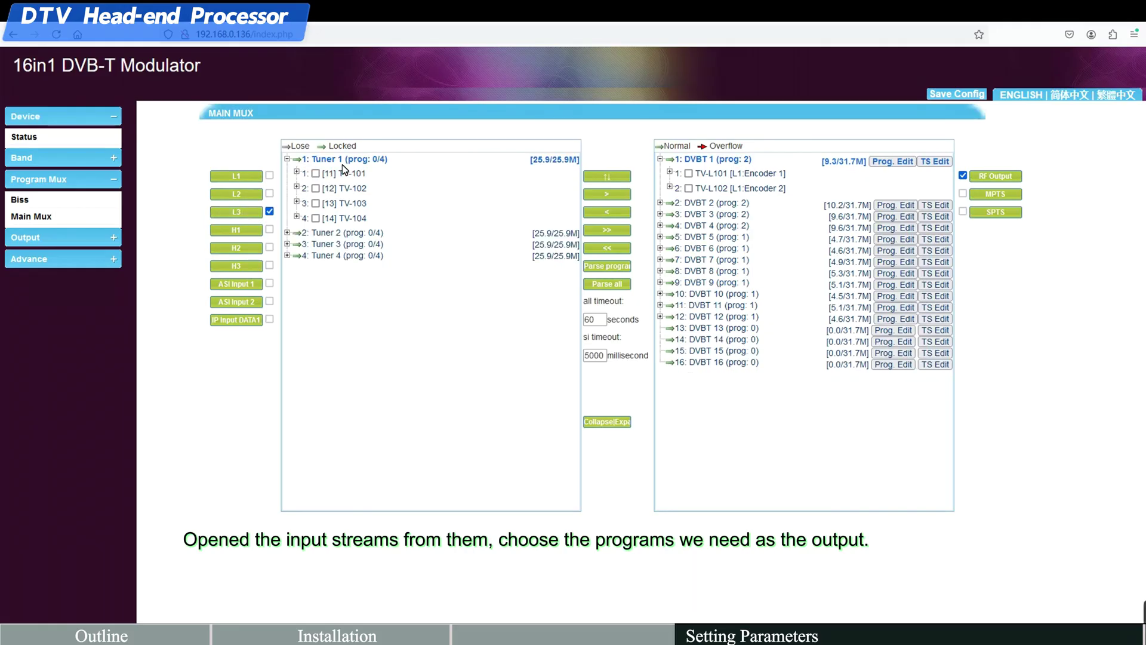
pyautogui.click(316, 173)
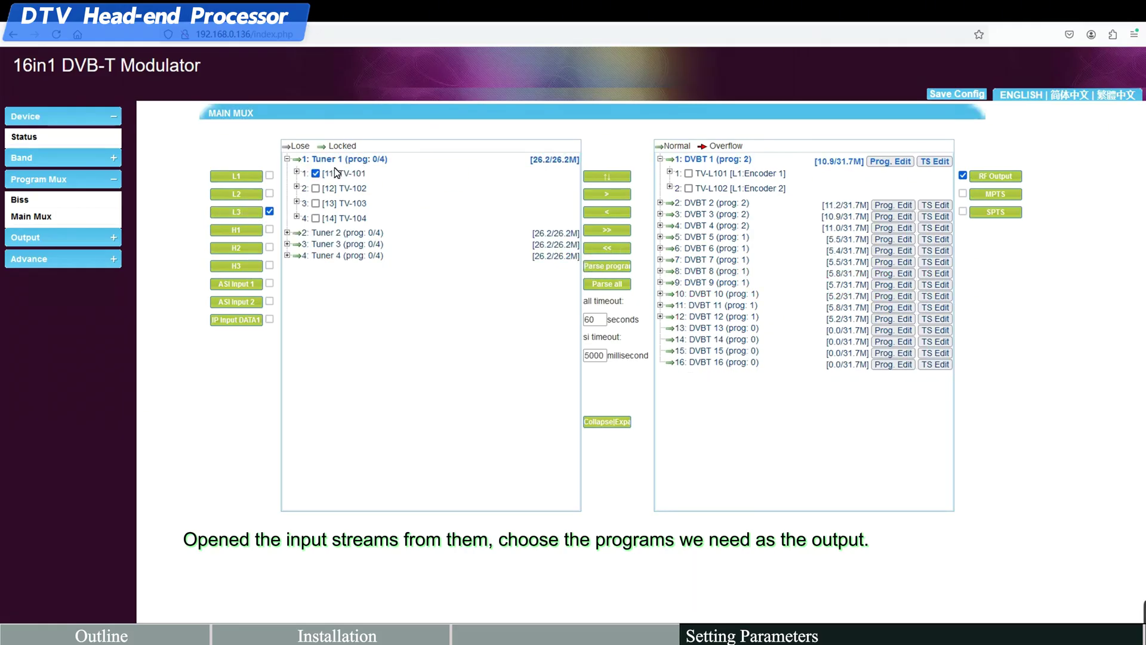
pyautogui.click(748, 332)
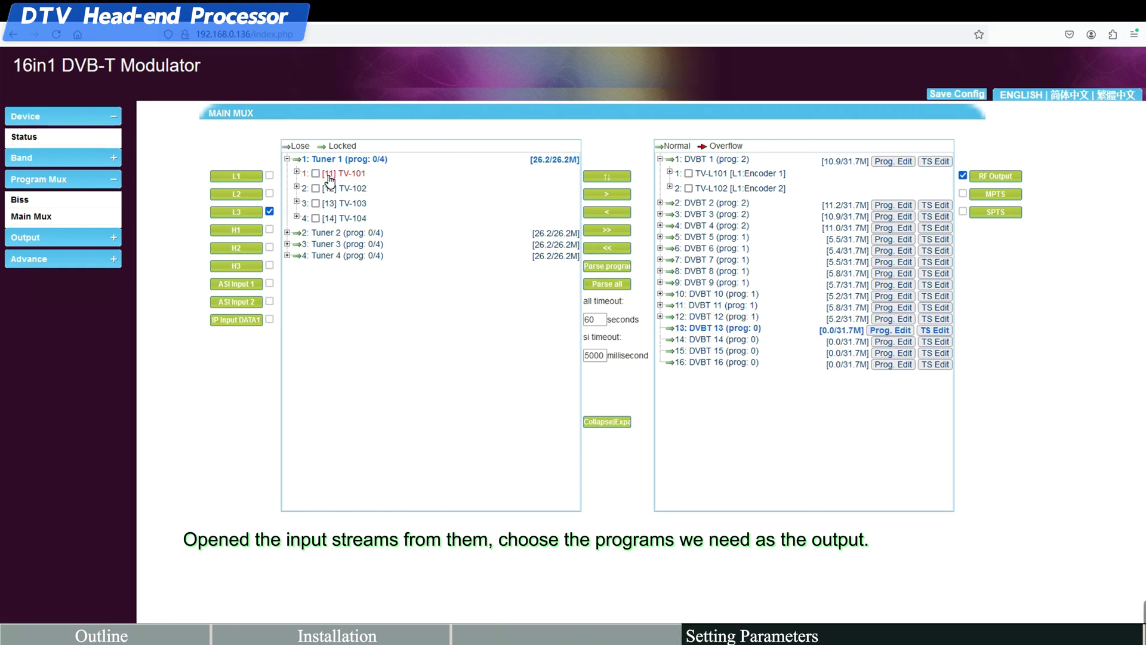
pyautogui.click(607, 194)
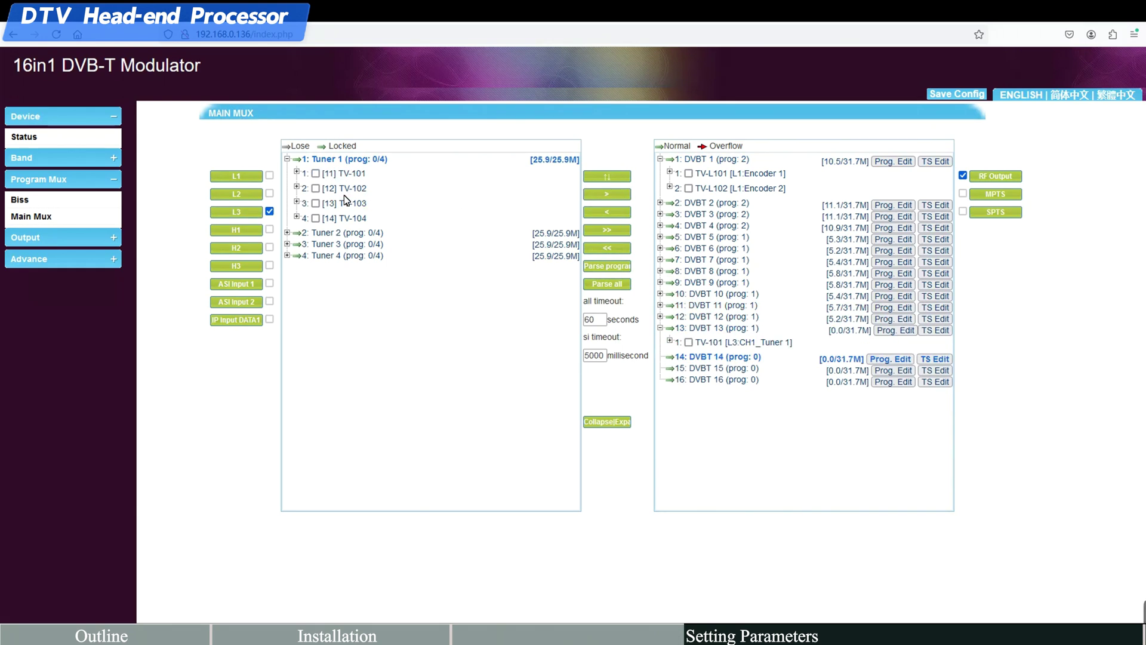
pyautogui.click(316, 188)
pyautogui.click(609, 194)
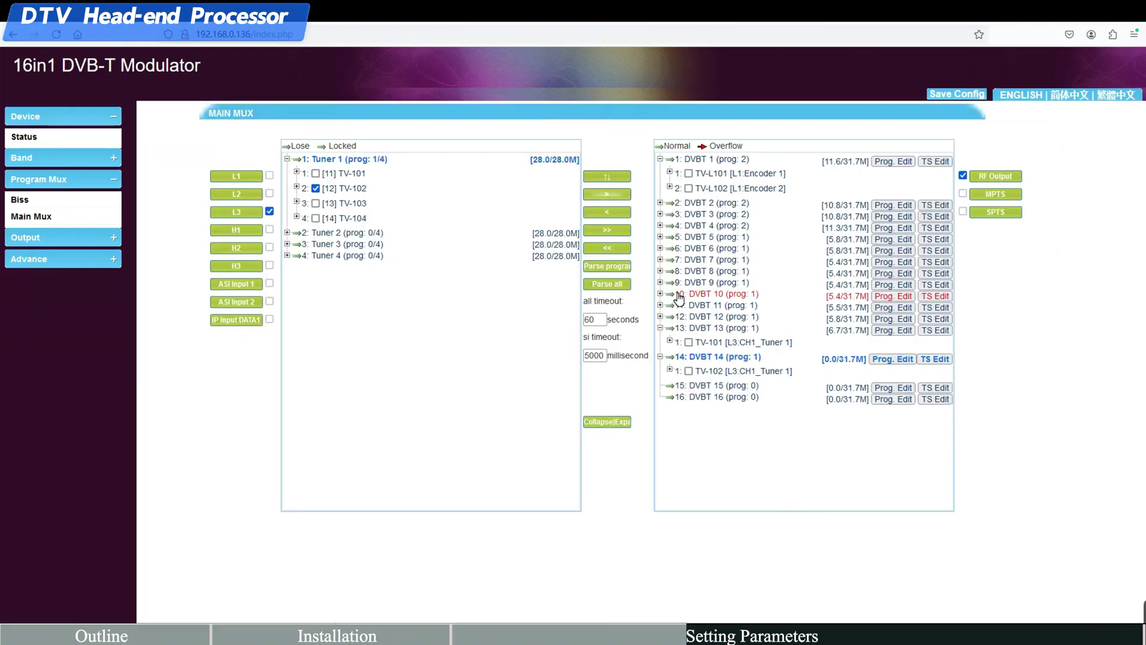
# Step: Add the L3 Tuner 1 programs TV-103 and TV-104 to outputs DVBT 15 and DVBT 16 respectively
pyautogui.click(727, 385)
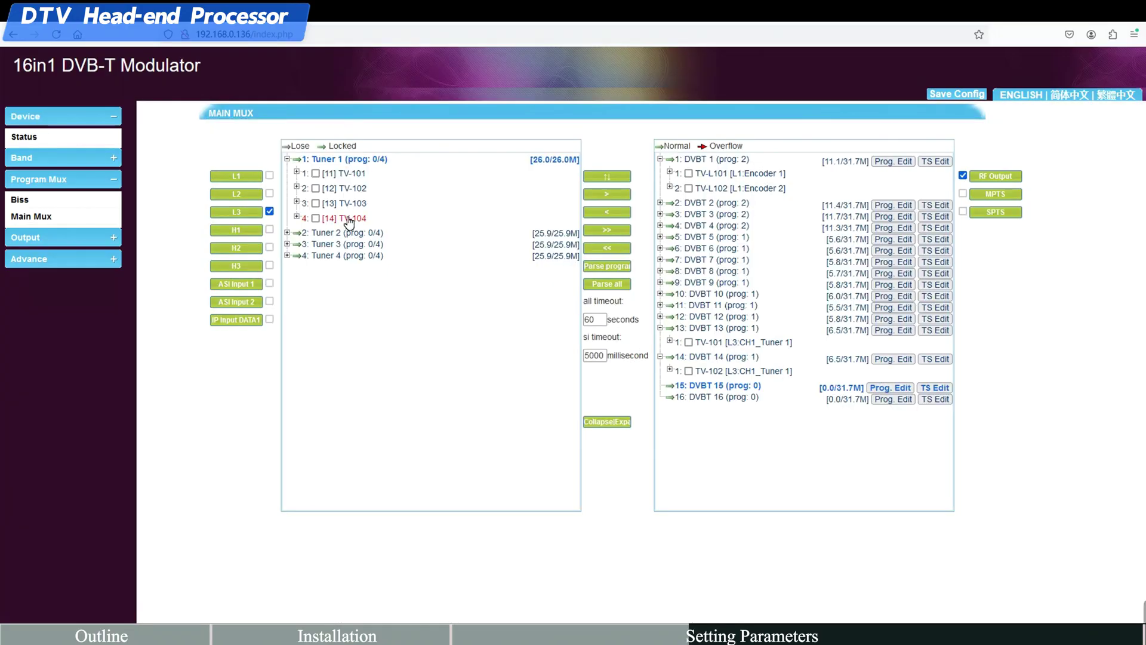
pyautogui.click(316, 203)
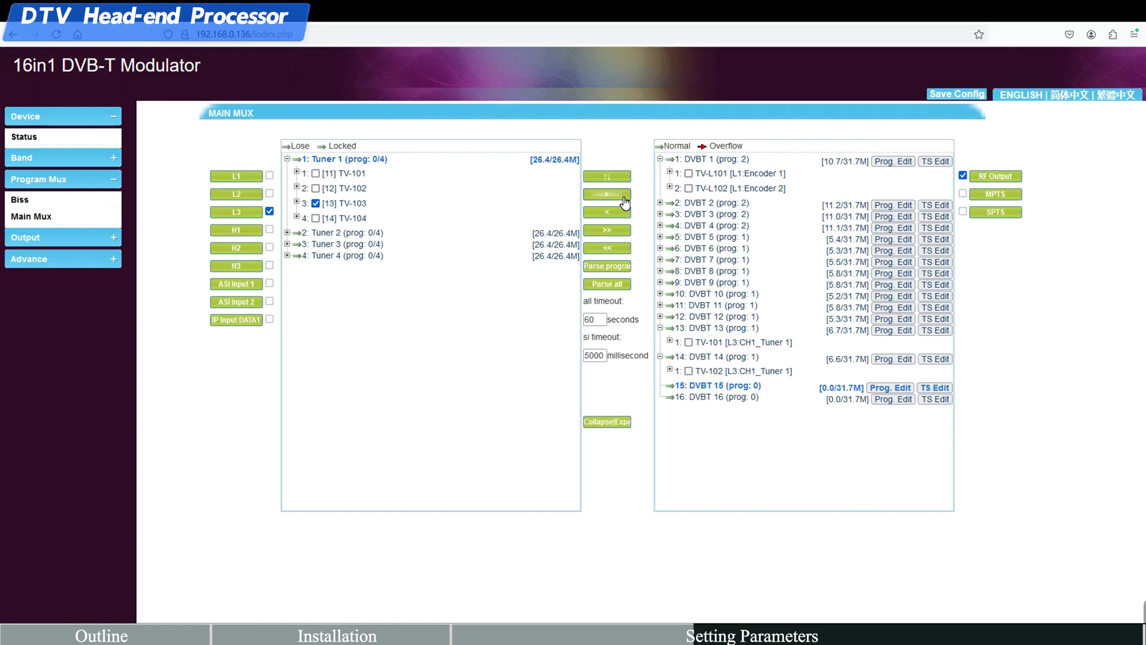
pyautogui.click(624, 200)
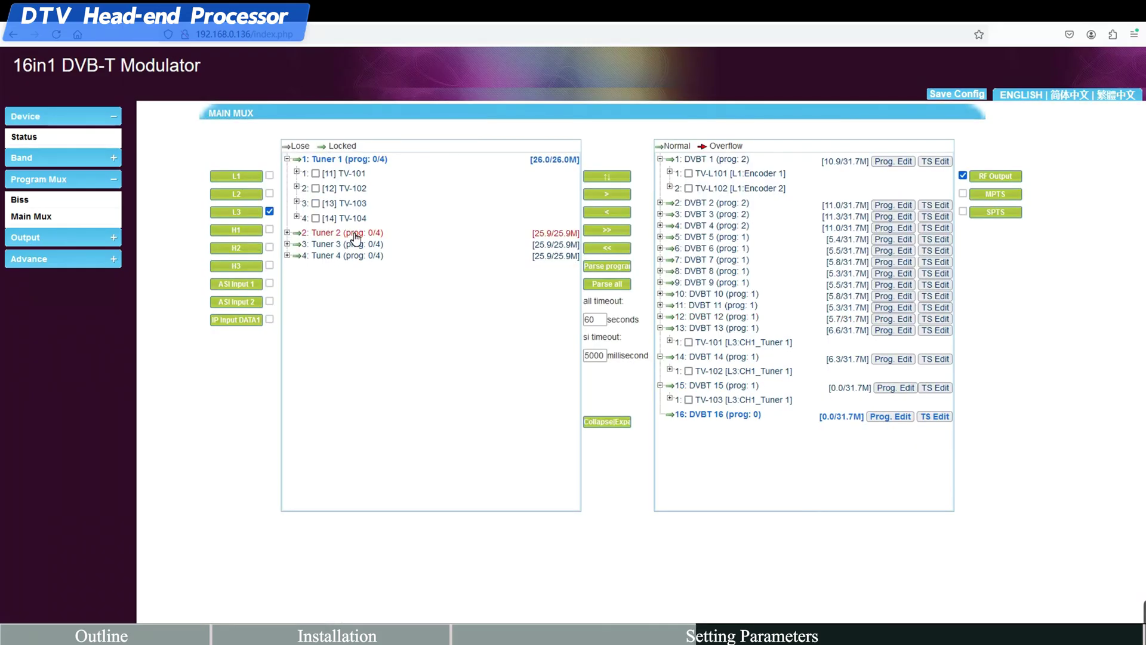
pyautogui.click(316, 218)
pyautogui.click(617, 195)
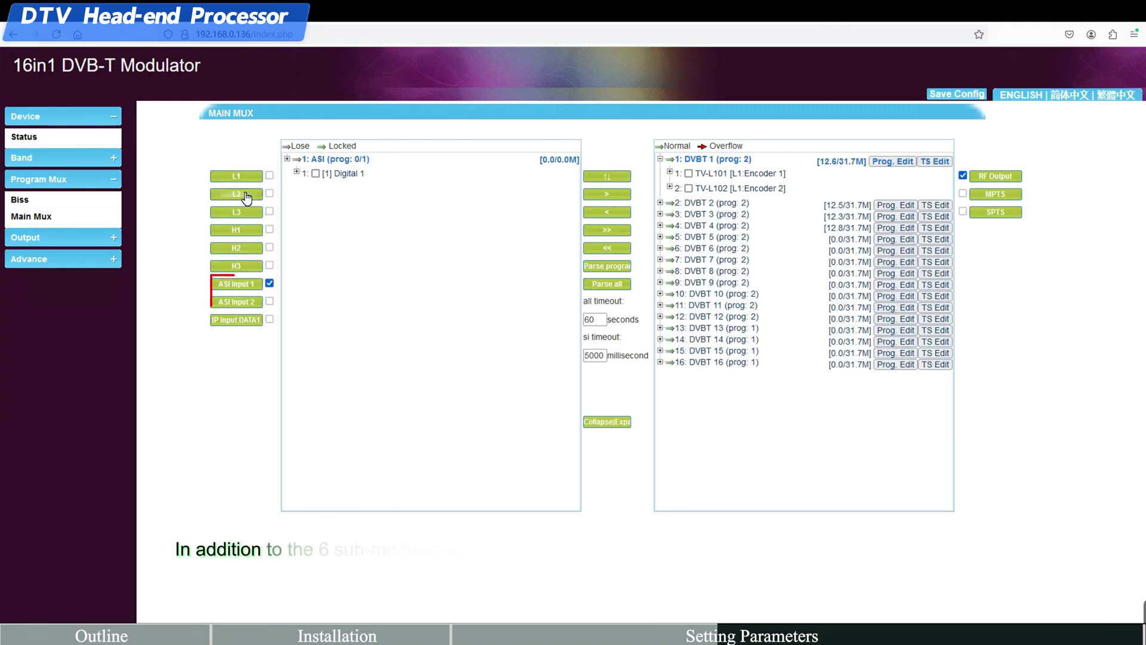
# Step: Start a new IP input stream on DATA1 with IP address 239.2.2.2 and port 3000
pyautogui.click(249, 266)
pyautogui.click(254, 320)
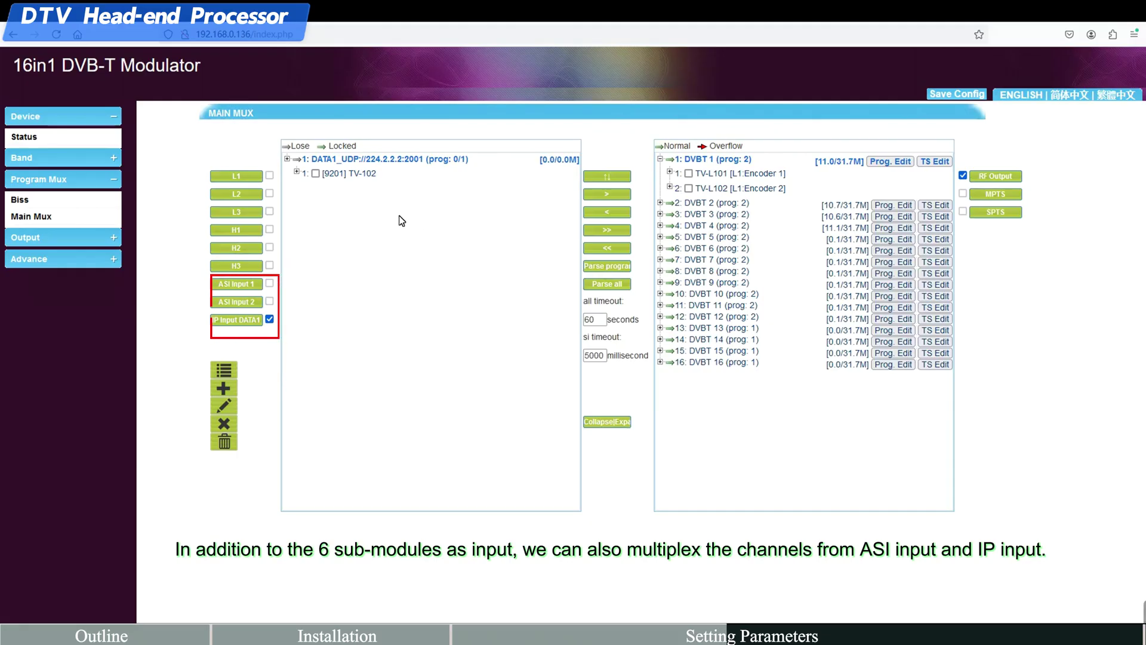
pyautogui.click(236, 395)
pyautogui.click(491, 315)
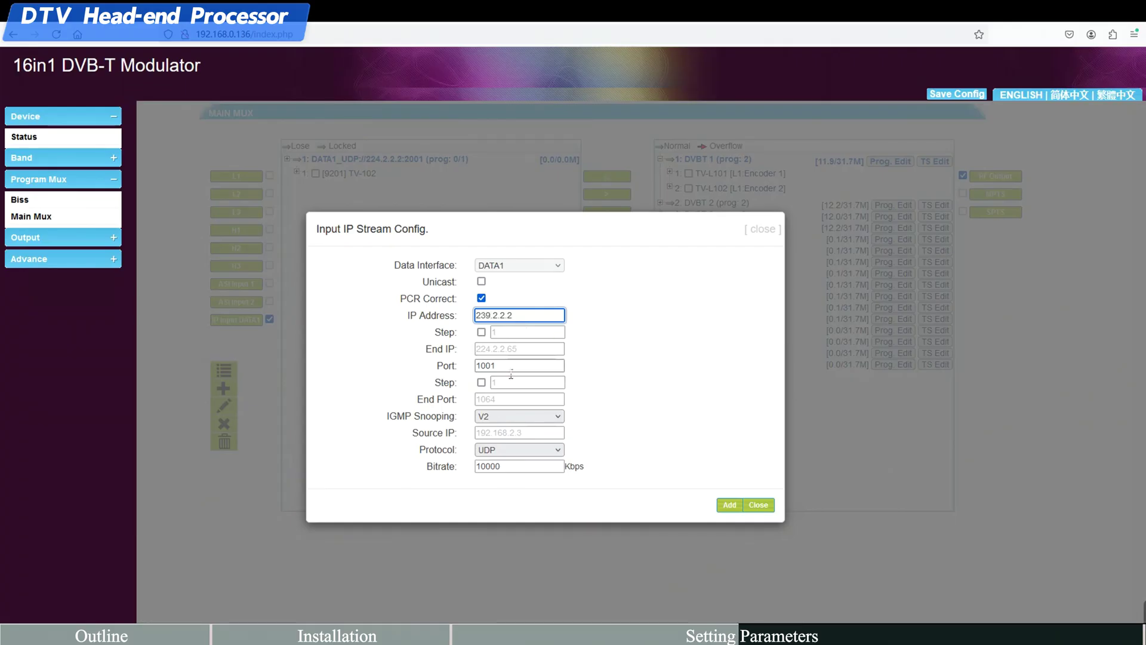
pyautogui.moveTo(477, 366); pyautogui.dragTo(567, 371)
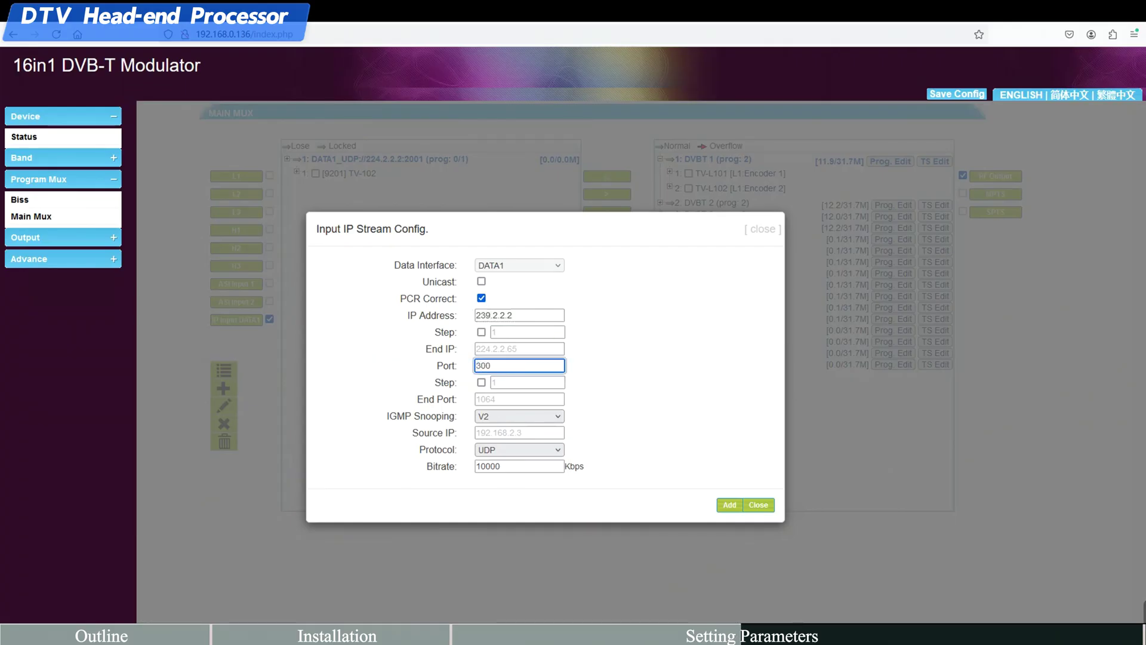
# Step: Enable a port step of 2 with end port 3200, add the IP input streams and review their list
pyautogui.click(481, 382)
pyautogui.doubleClick(494, 382)
pyautogui.write('2')
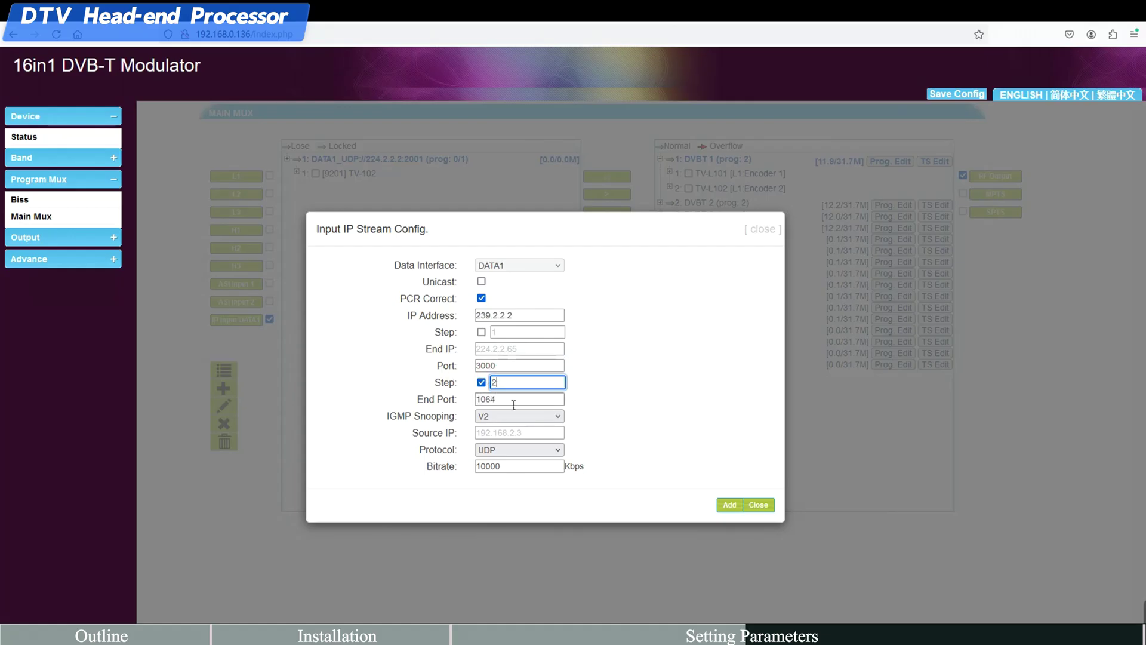
pyautogui.moveTo(512, 399); pyautogui.dragTo(428, 399)
pyautogui.write('3200')
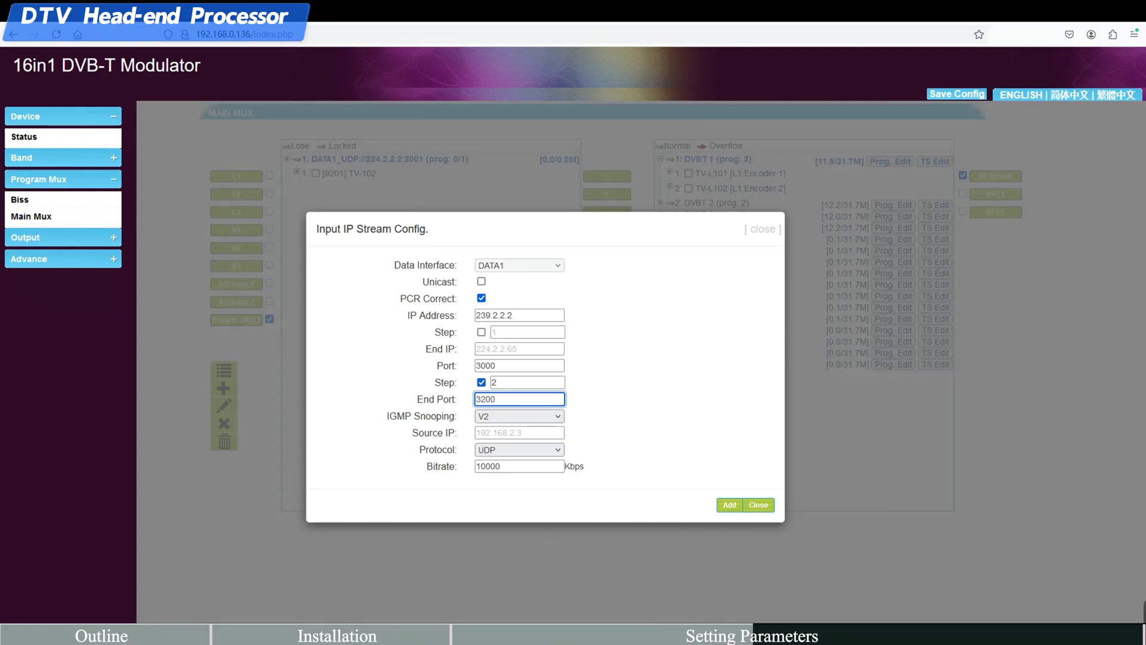
pyautogui.press('Return')
pyautogui.scroll(-8, 460, 342)
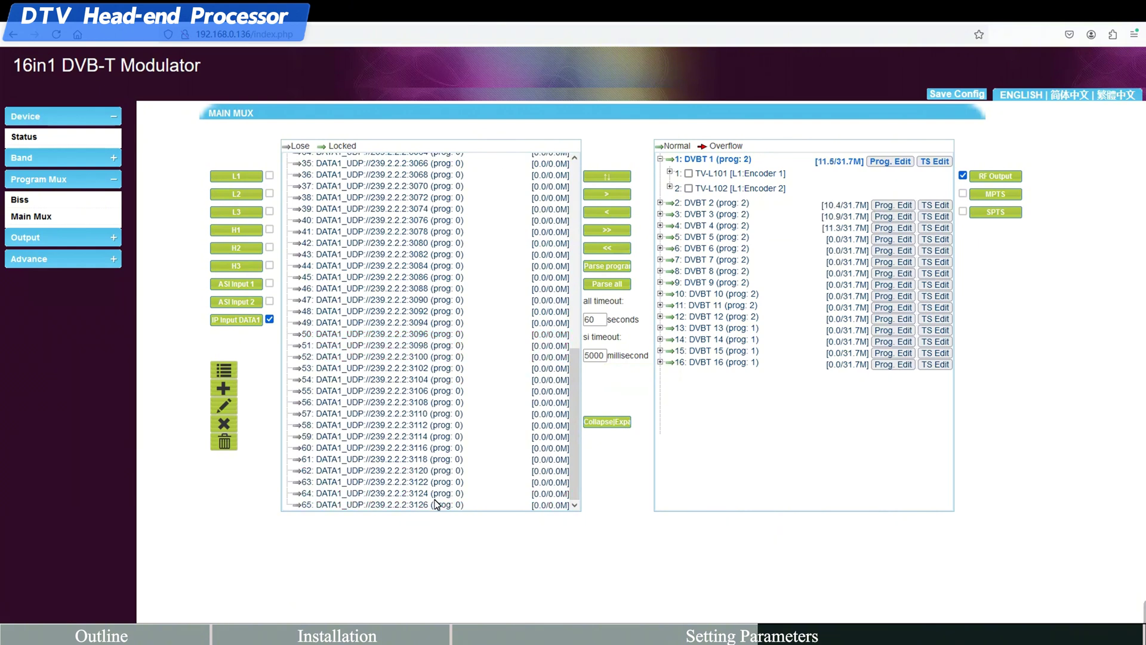
pyautogui.scroll(8, 439, 499)
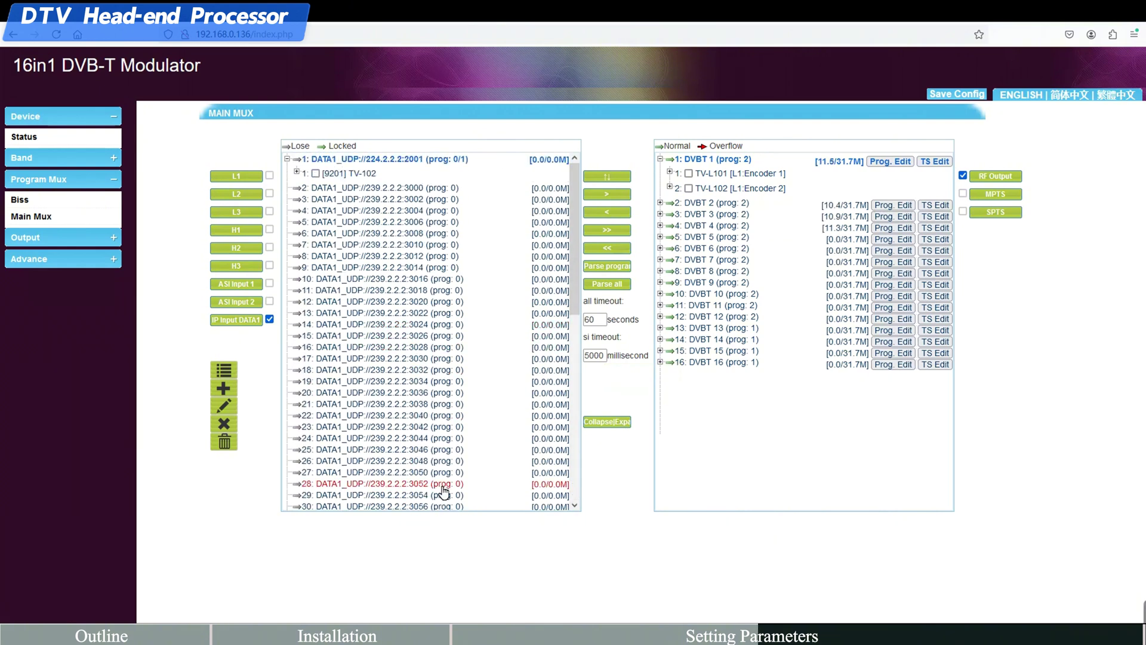
# Step: View the configuration of input stream 239.2.2.2:3026 without changing it, and delete that stream
pyautogui.click(365, 336)
pyautogui.click(224, 405)
pyautogui.click(768, 267)
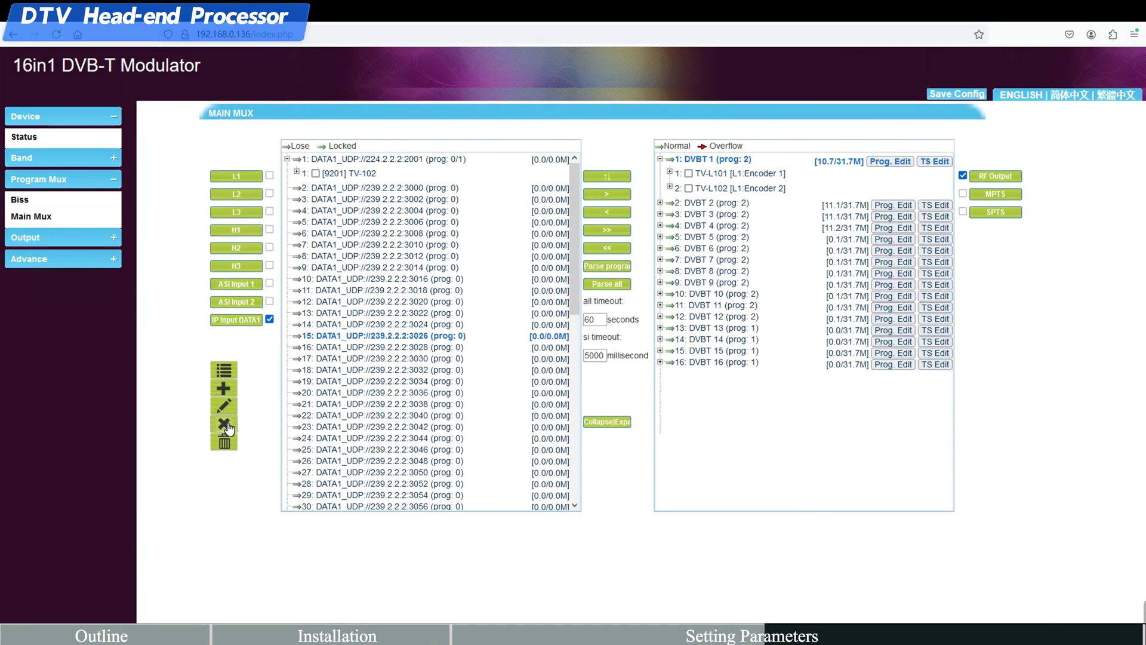
pyautogui.click(224, 423)
pyautogui.click(637, 356)
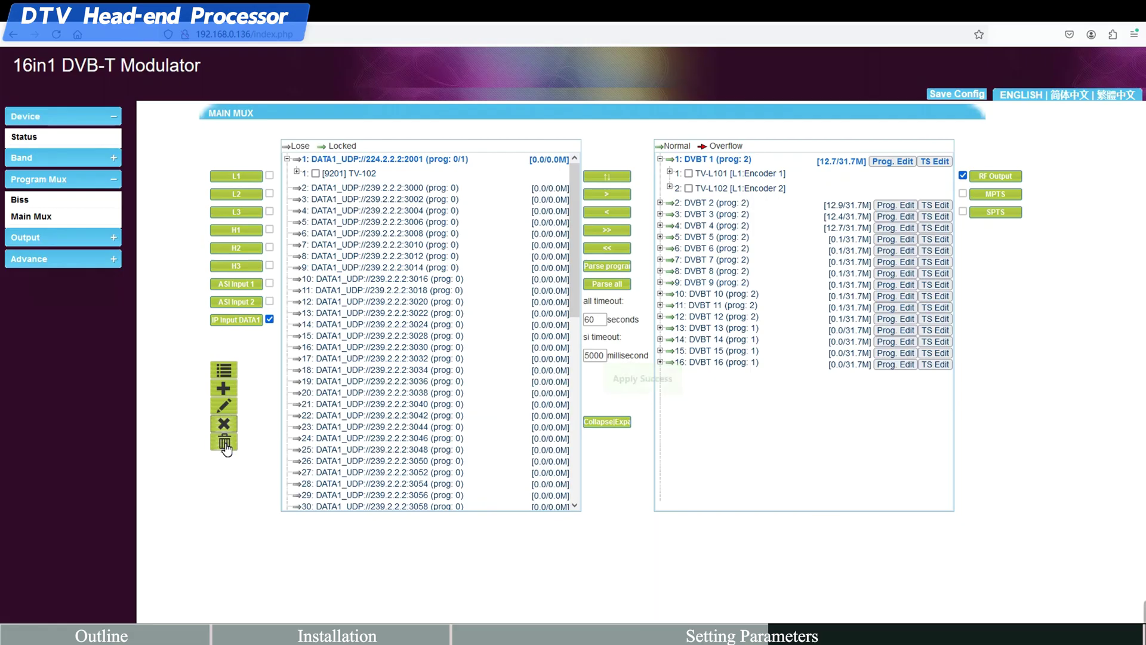
# Step: Delete all IP input streams on DATA1 and switch back to the L1 input
pyautogui.click(224, 441)
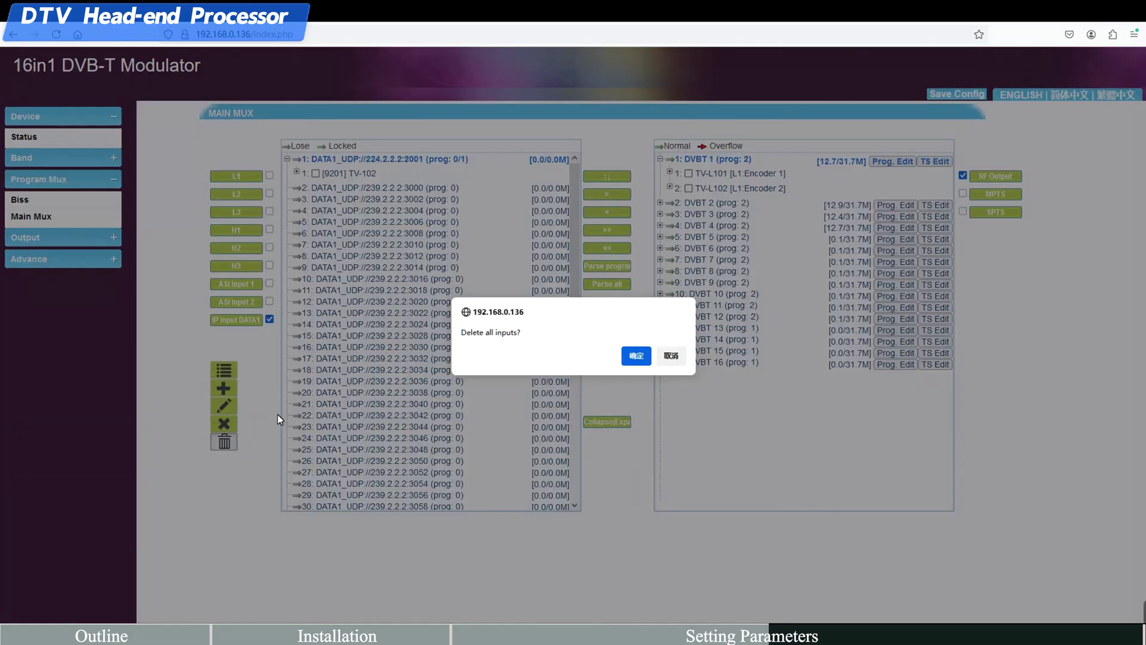
pyautogui.click(634, 356)
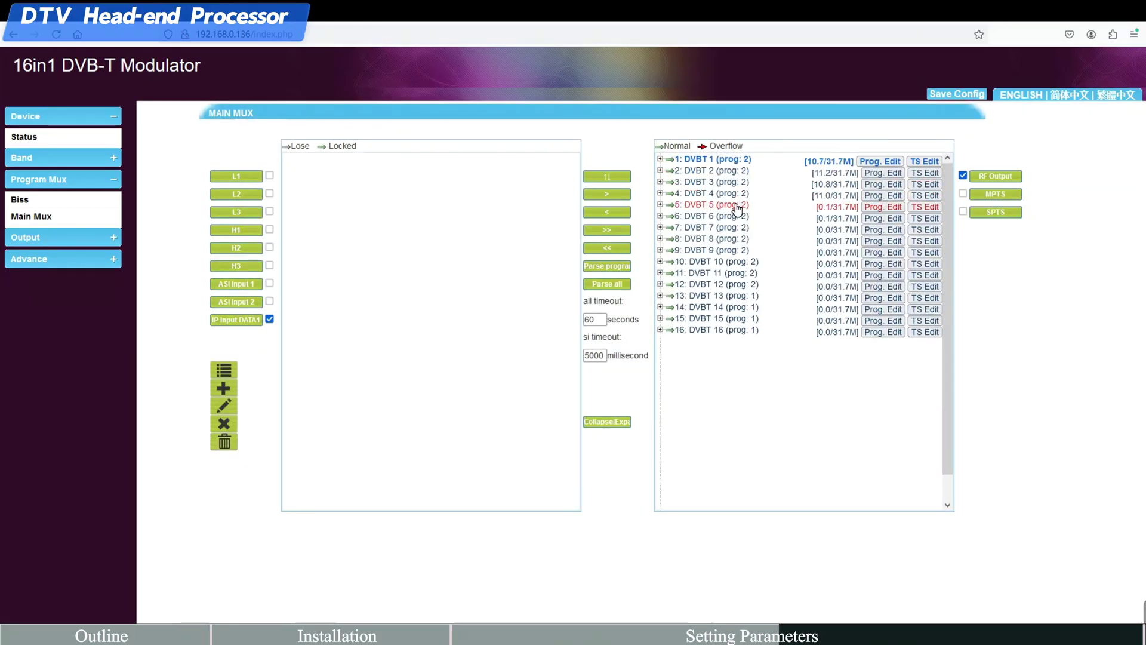
pyautogui.click(237, 176)
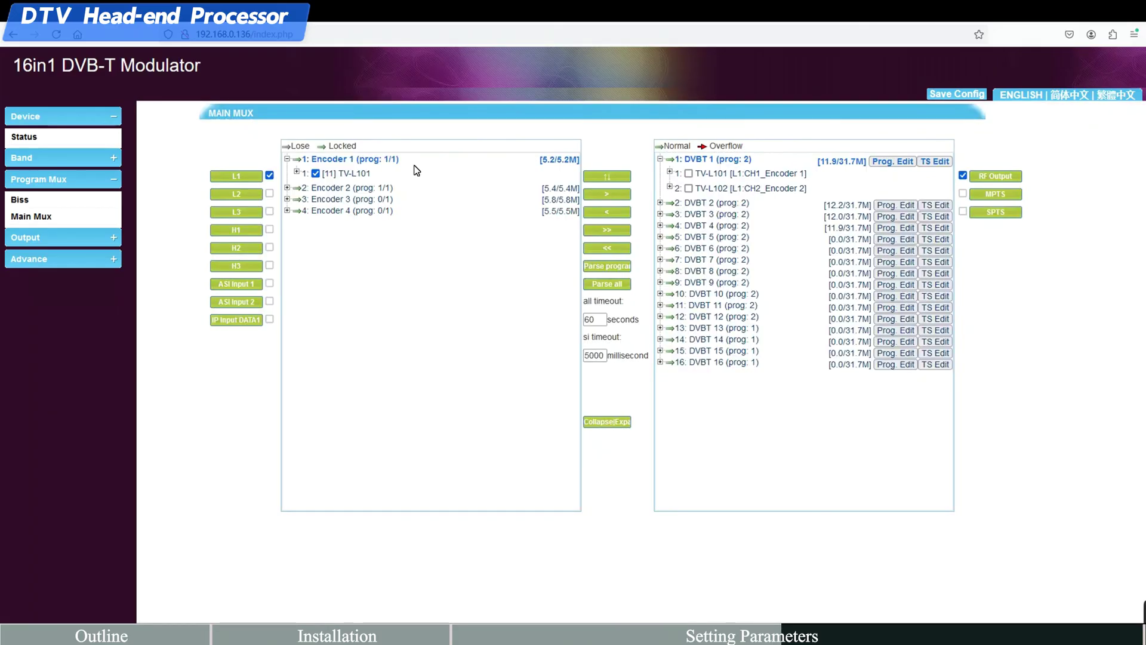
# Step: Set the channel level of all RF output channels to -20.0 dBm in the modulator's quick configuration and apply it
pyautogui.click(60, 237)
pyautogui.click(119, 298)
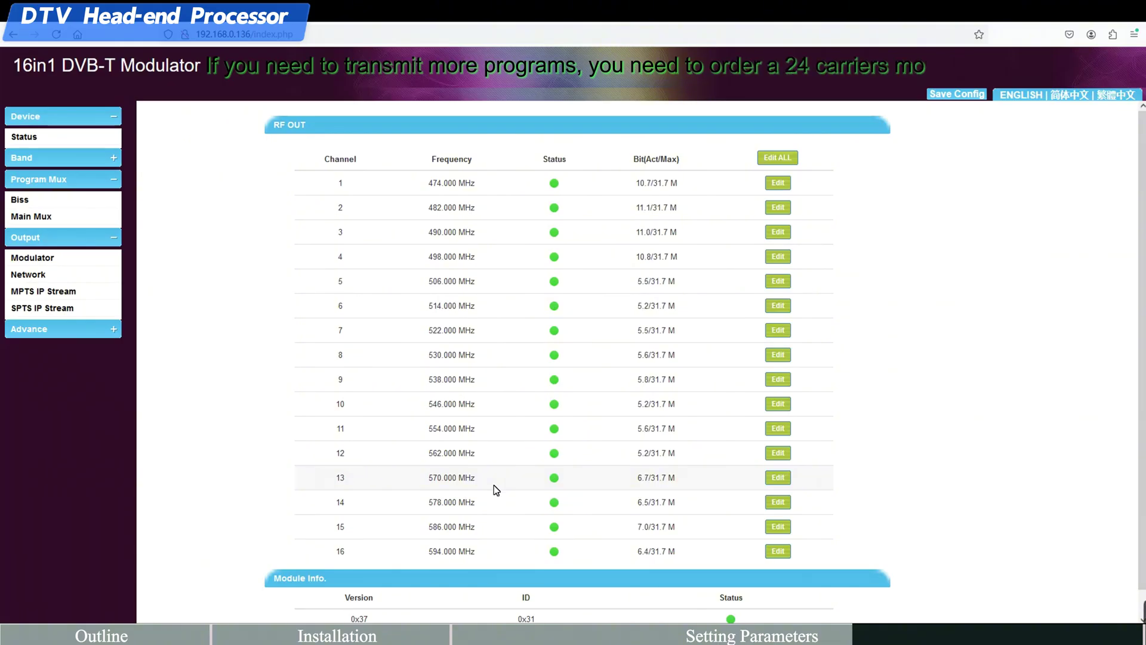
pyautogui.click(779, 159)
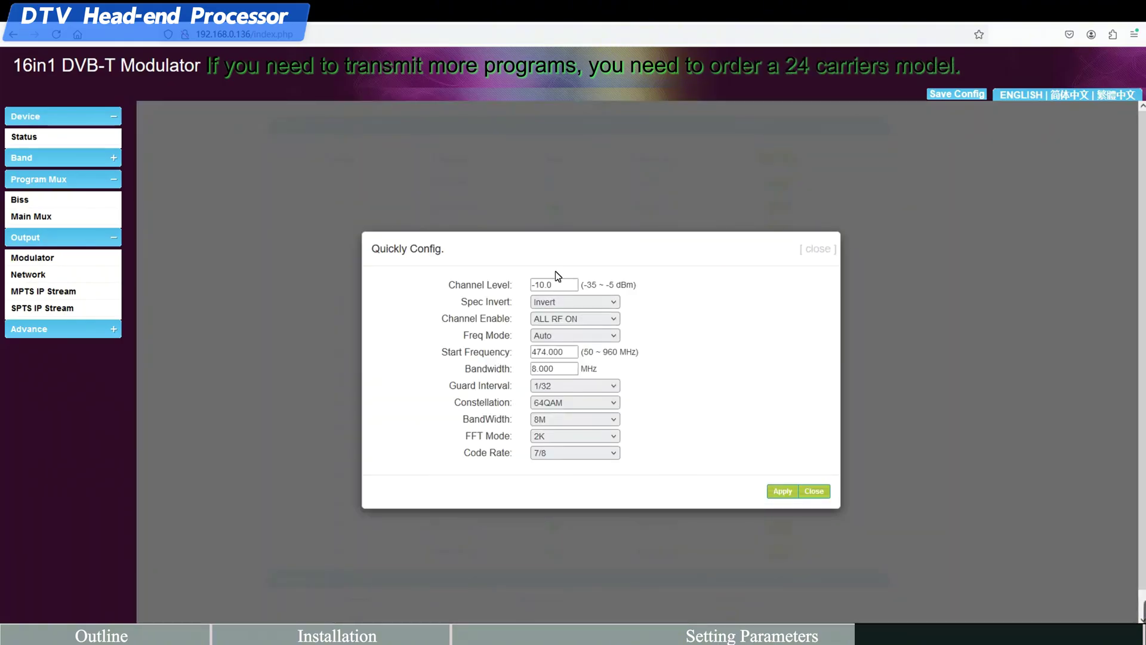
pyautogui.click(577, 286)
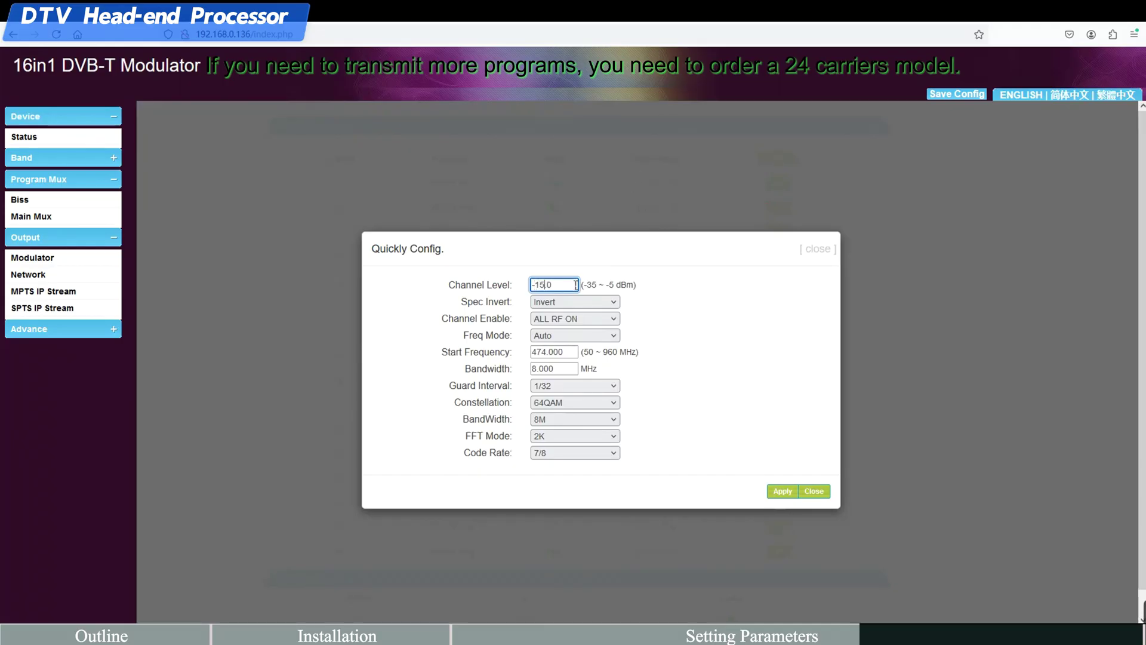
pyautogui.press('BackSpace')
pyautogui.press('BackSpace')
pyautogui.write('20')
pyautogui.click(786, 495)
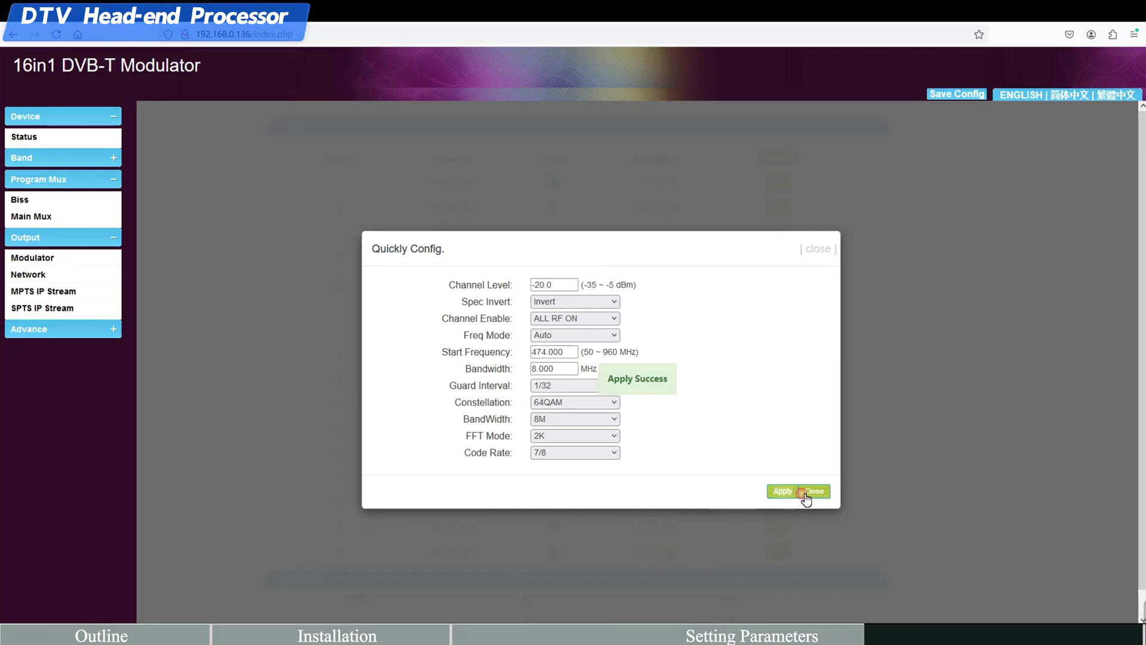
pyautogui.click(818, 495)
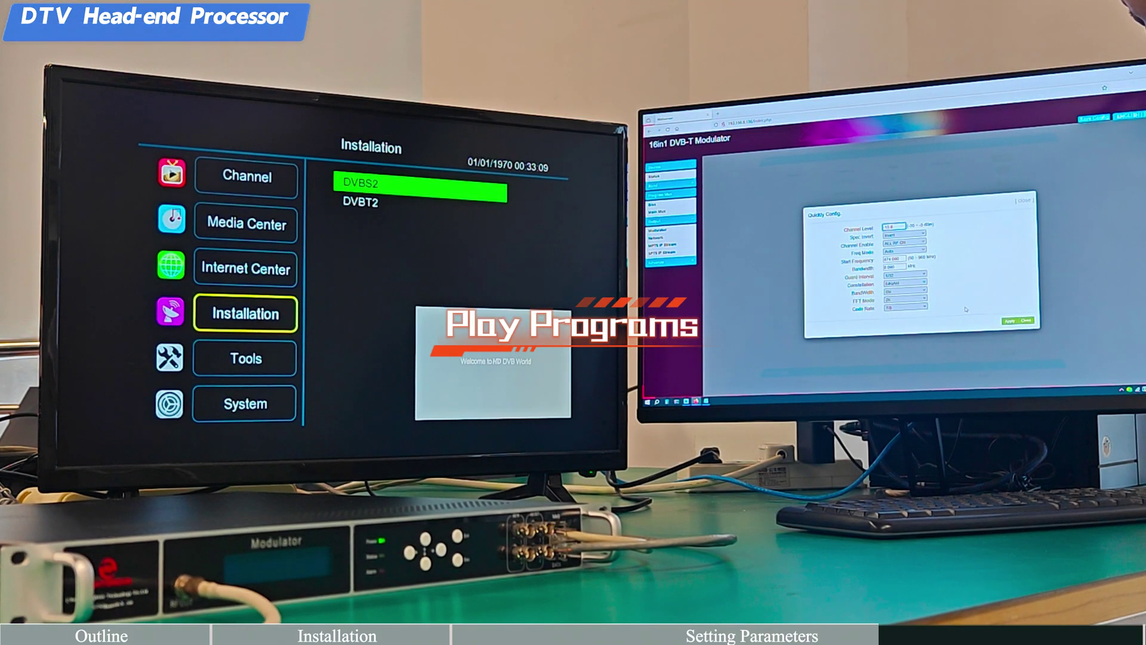
pyautogui.press('BackSpace')
pyautogui.press('BackSpace')
pyautogui.write('-20')
pyautogui.click(1009, 321)
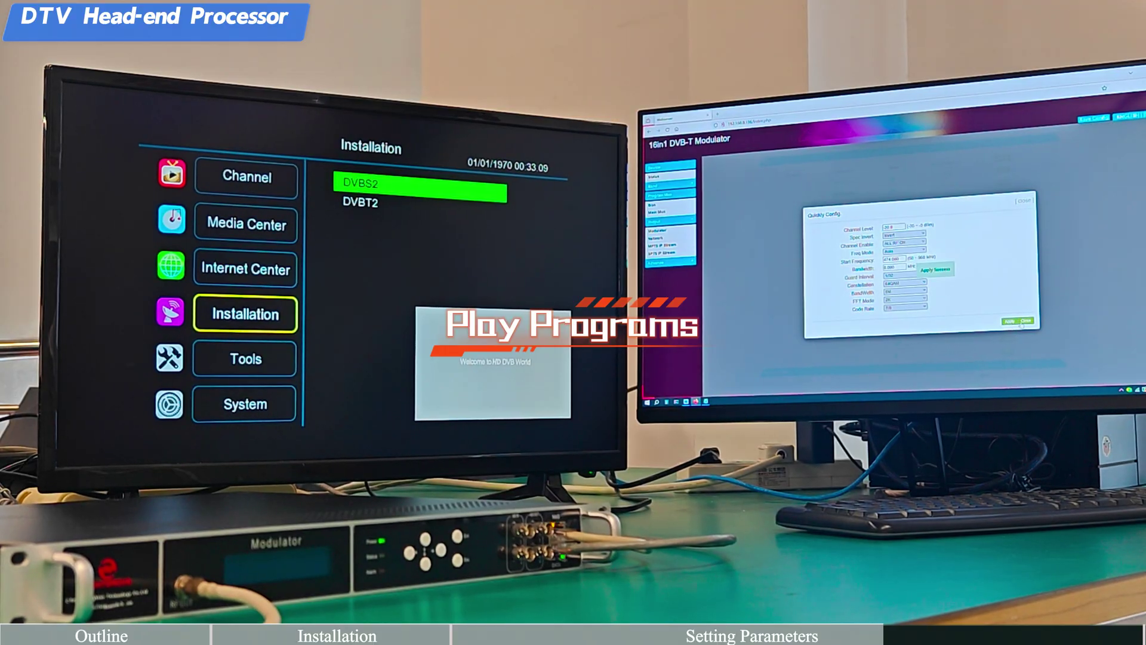
pyautogui.click(1026, 321)
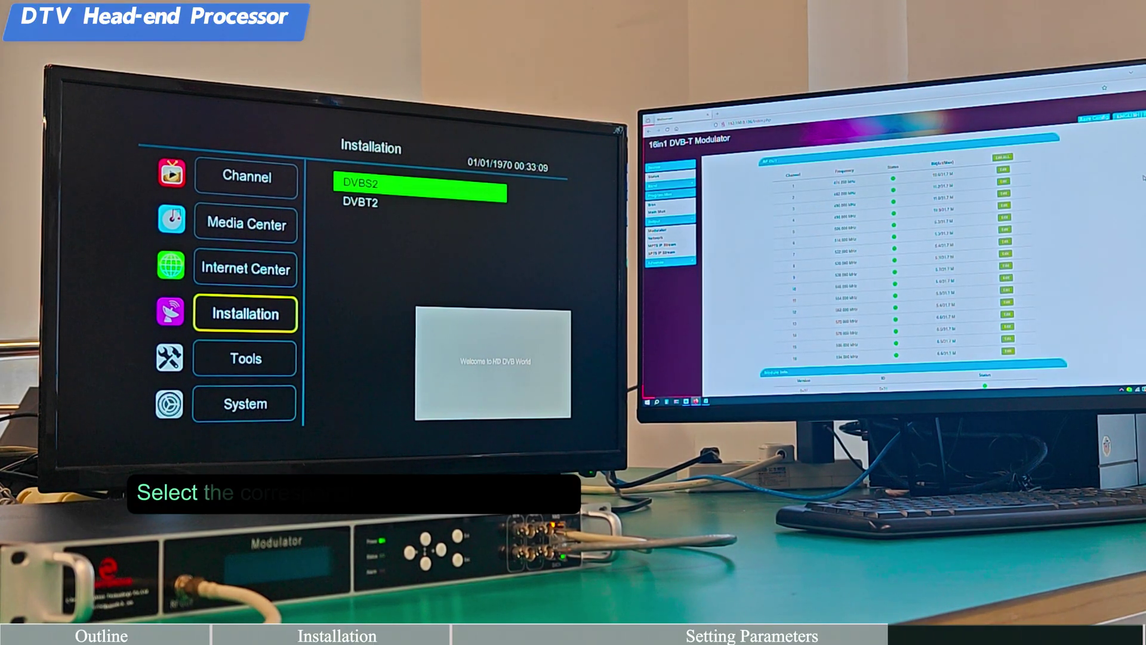
pyautogui.press('Down')
pyautogui.press('Return')
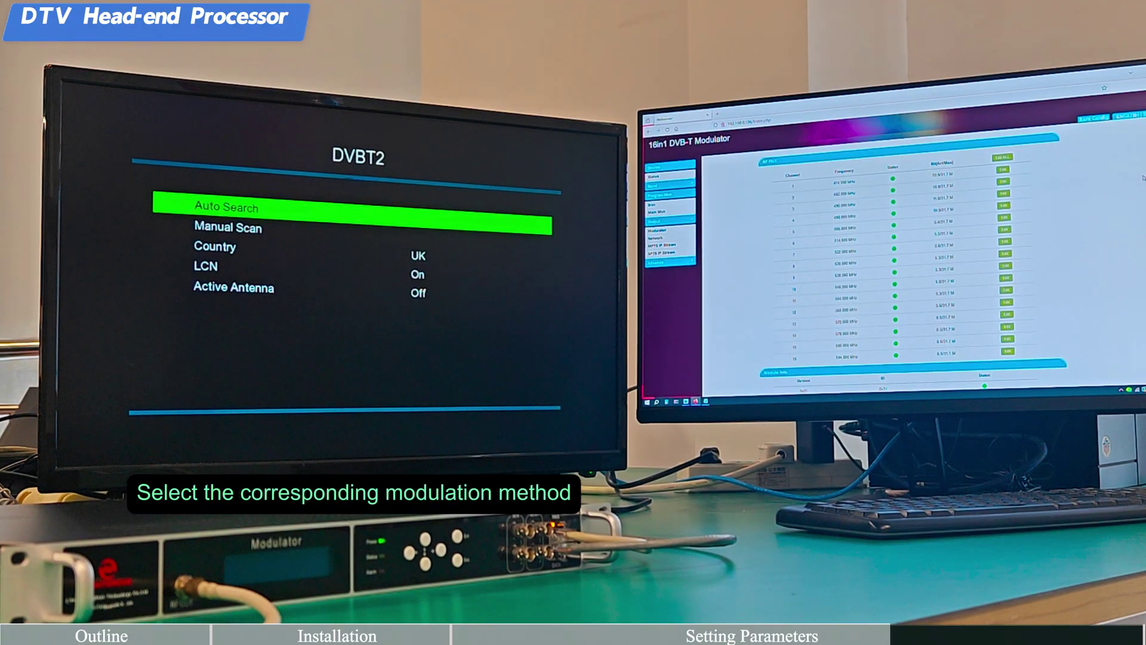
pyautogui.press('Return')
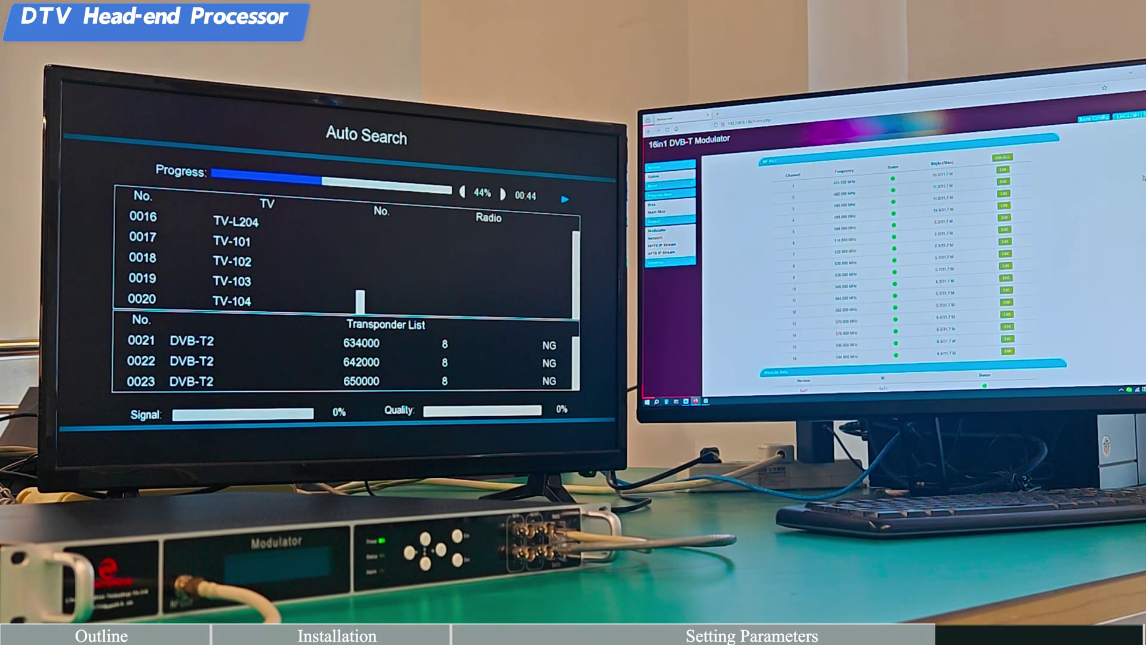
pyautogui.press('Escape')
pyautogui.press('Return')
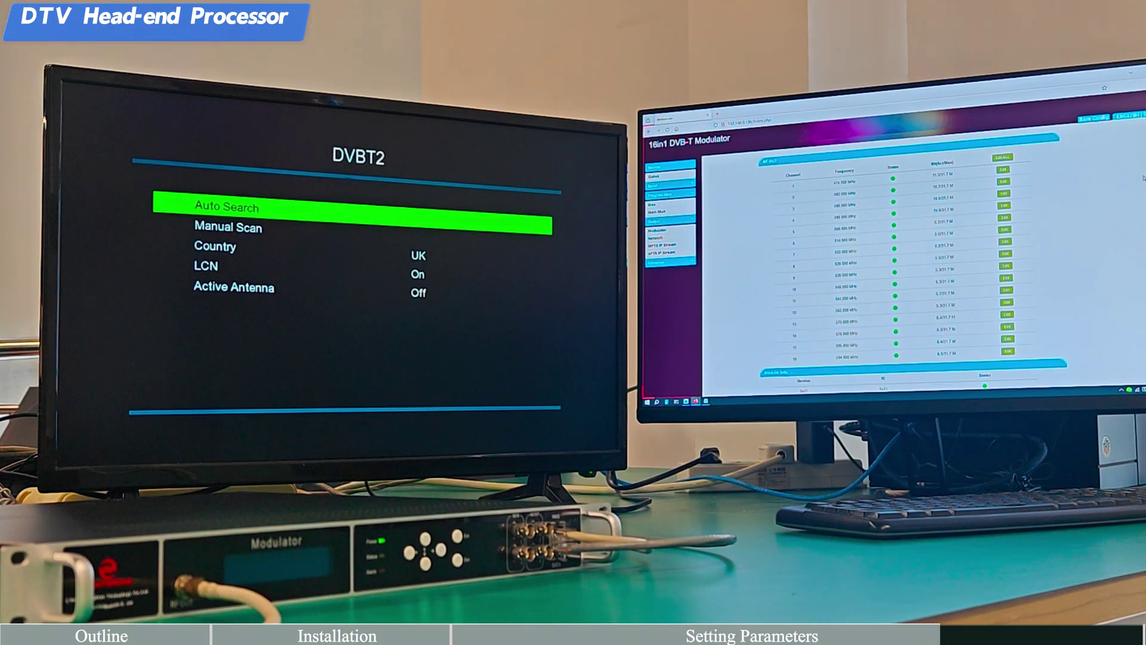
pyautogui.press('Escape')
pyautogui.press('Escape')
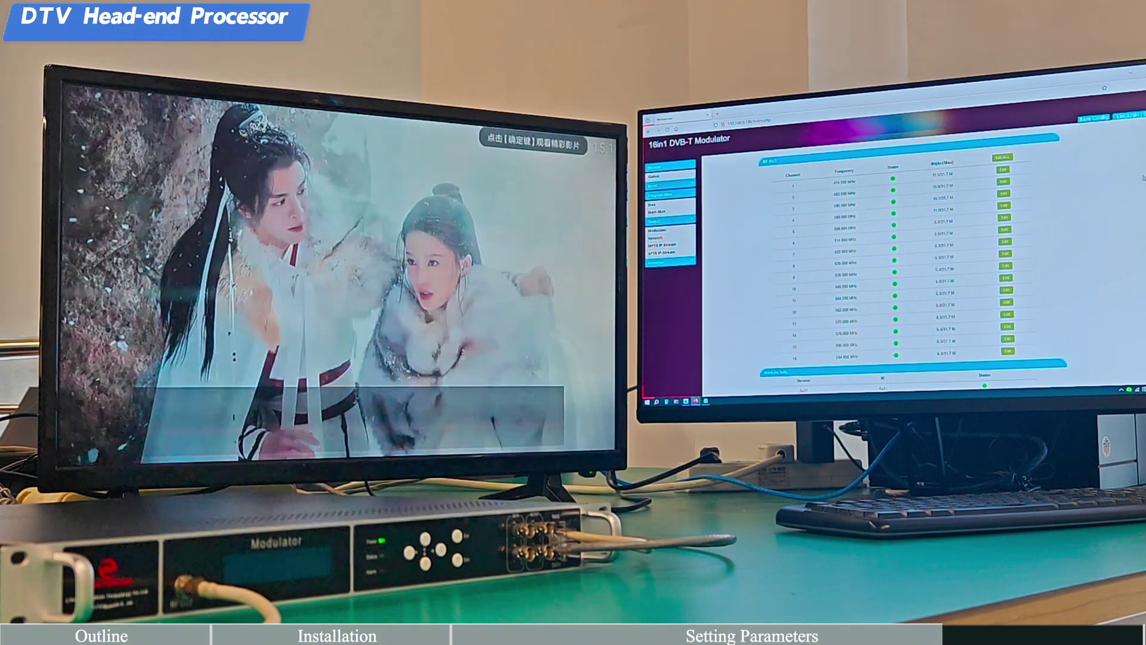